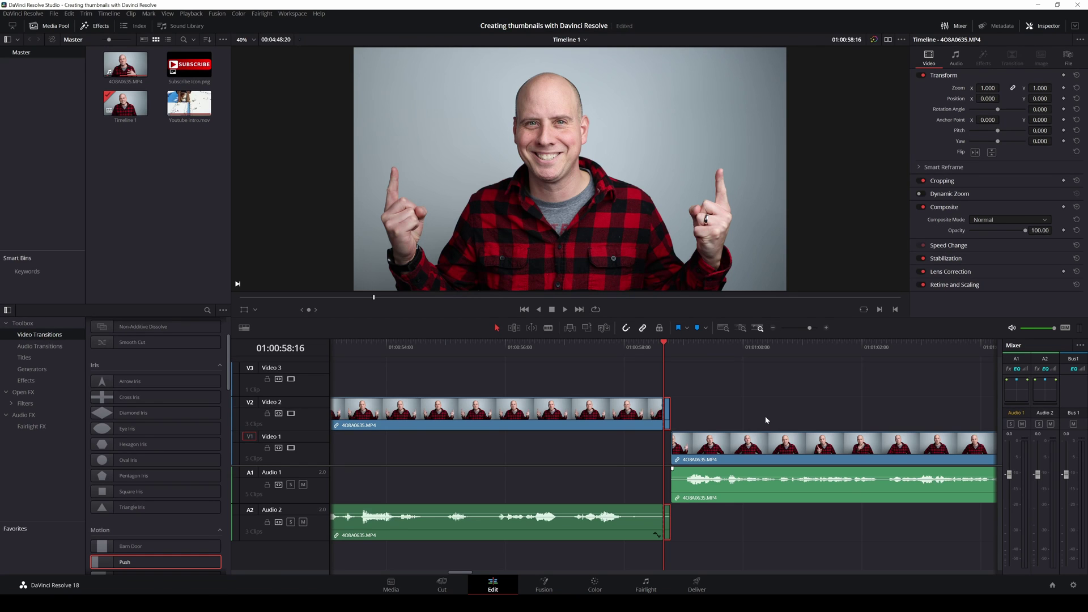
Step: Insert a short presenter clip on an empty stretch of timeline past the existing clips
key(shift+z)
scroll(766, 420, down, 6)
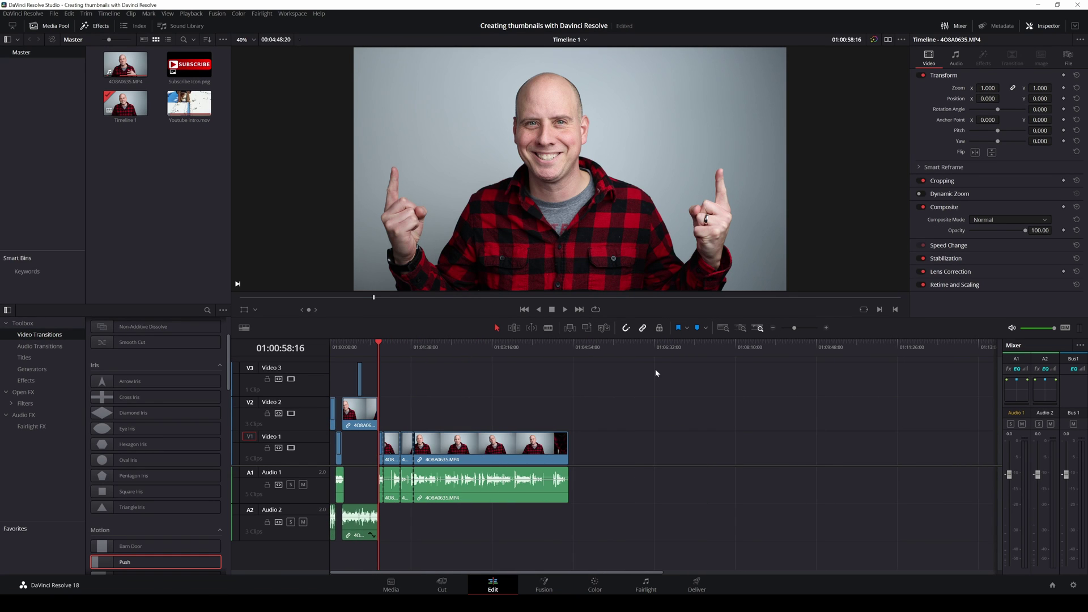
click(630, 346)
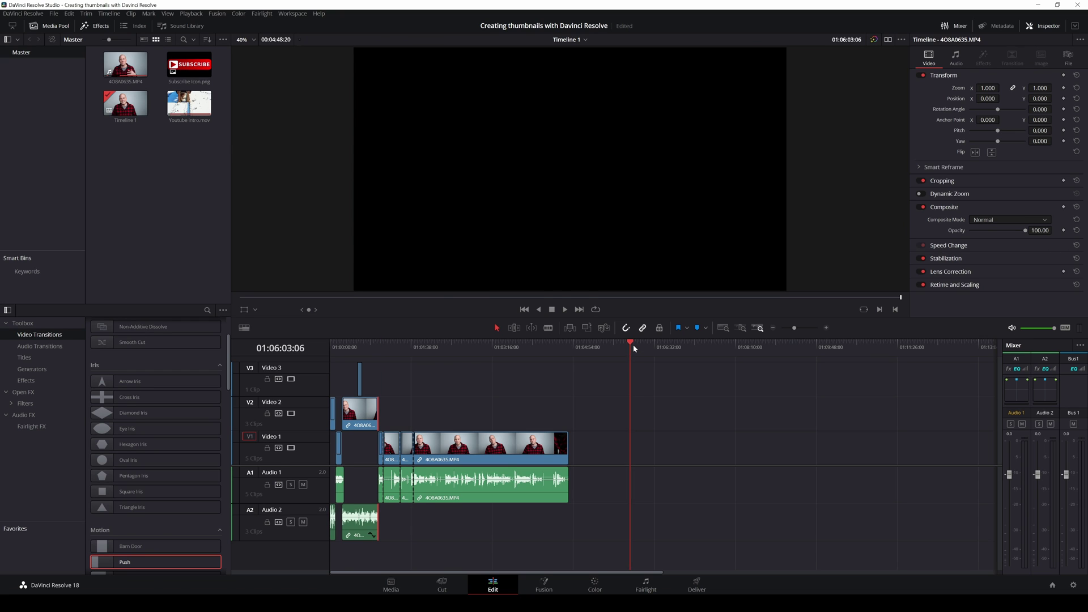
key(ctrl+v)
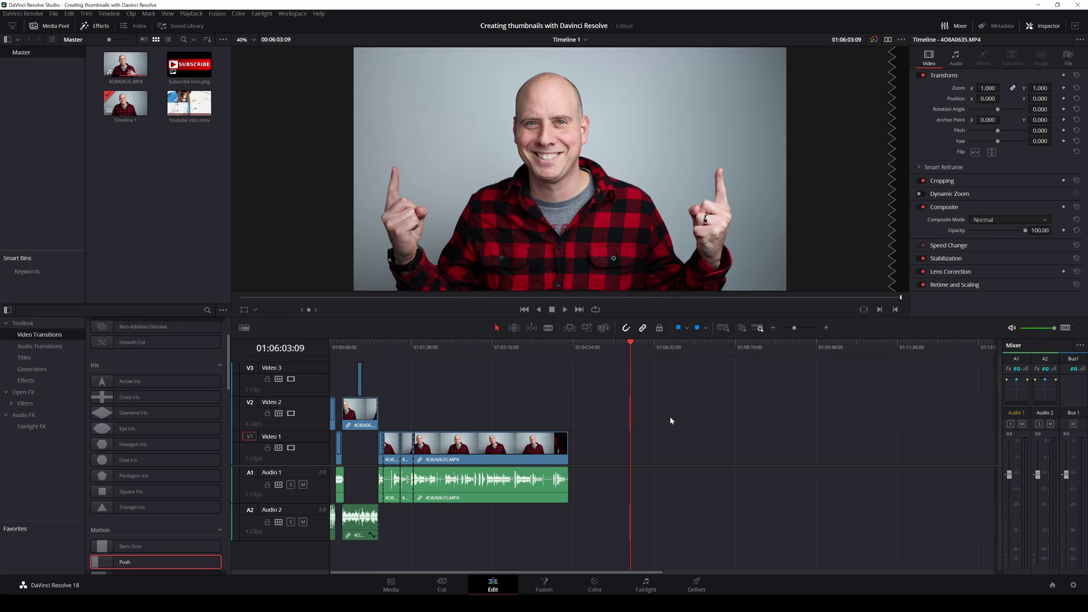
key(ctrl+equal)
key(ctrl+equal)
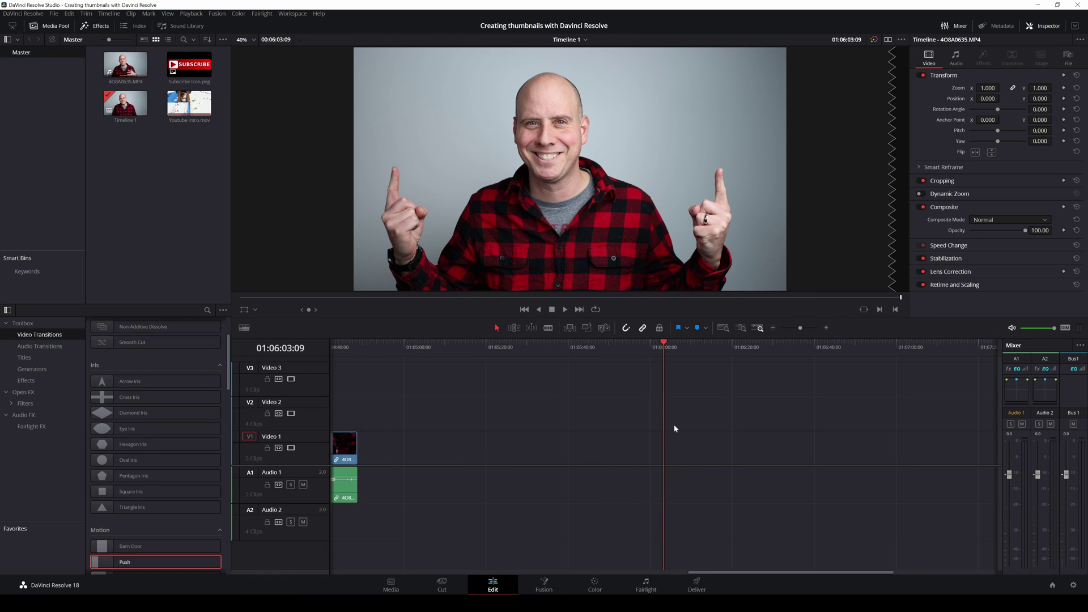
key(ctrl+equal)
key(ctrl+equal)
key(ctrl+equal)
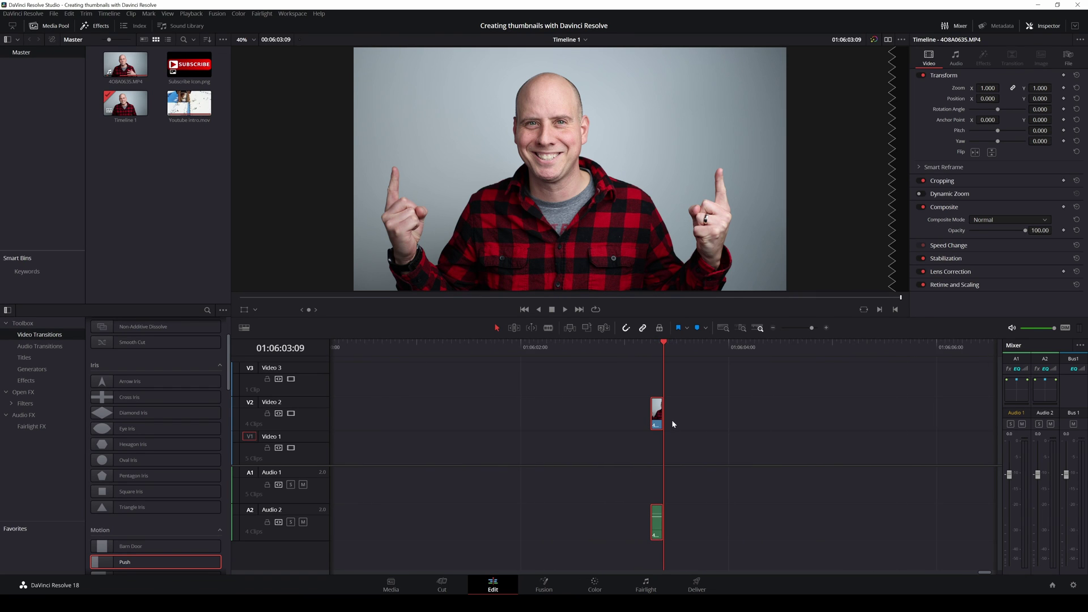
click(650, 345)
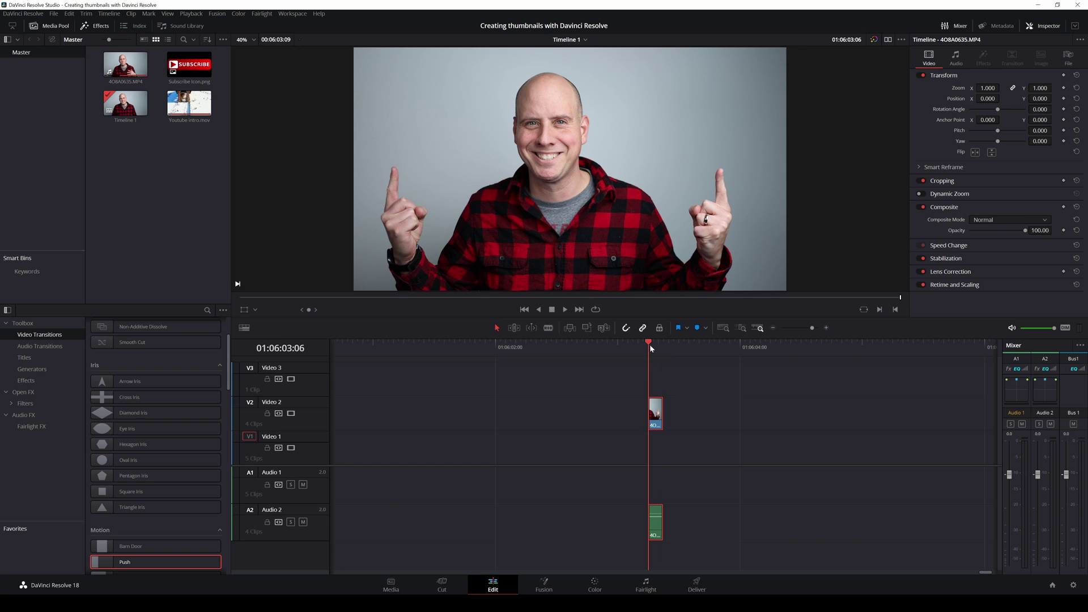
key(slash)
Step: Unlink and delete the short clip's audio, then move its video up to Video 3
right_click(656, 412)
click(675, 407)
click(656, 532)
key(Delete)
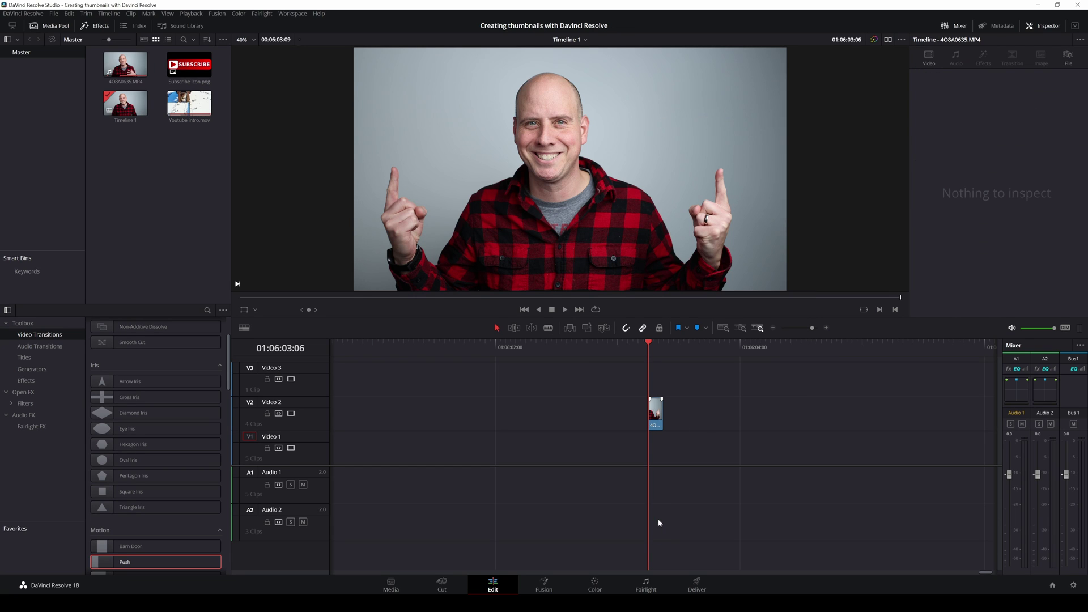
drag(656, 416, 658, 387)
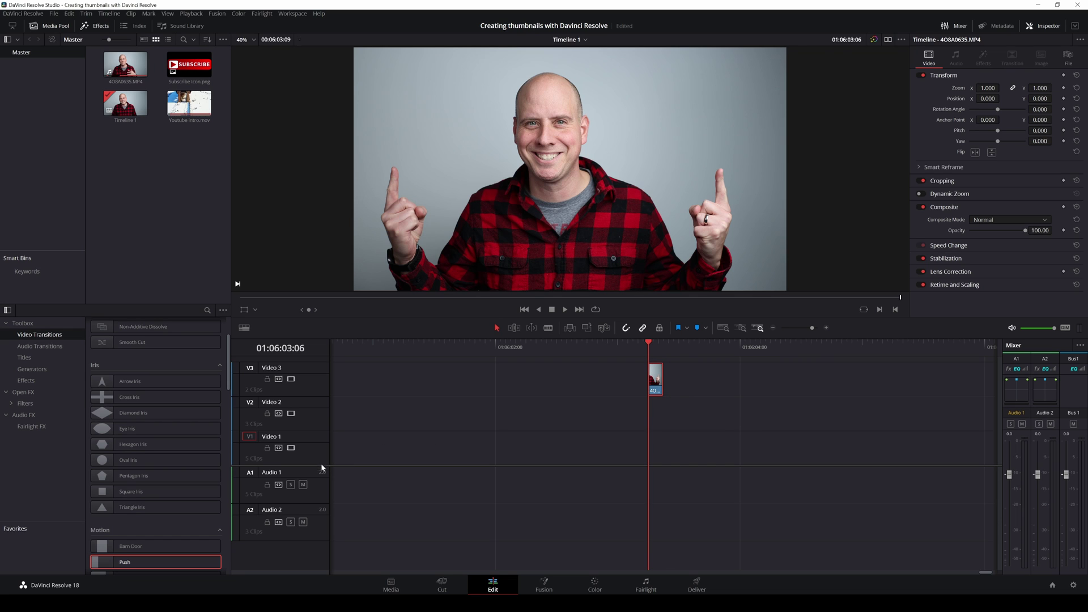
drag(321, 467, 321, 519)
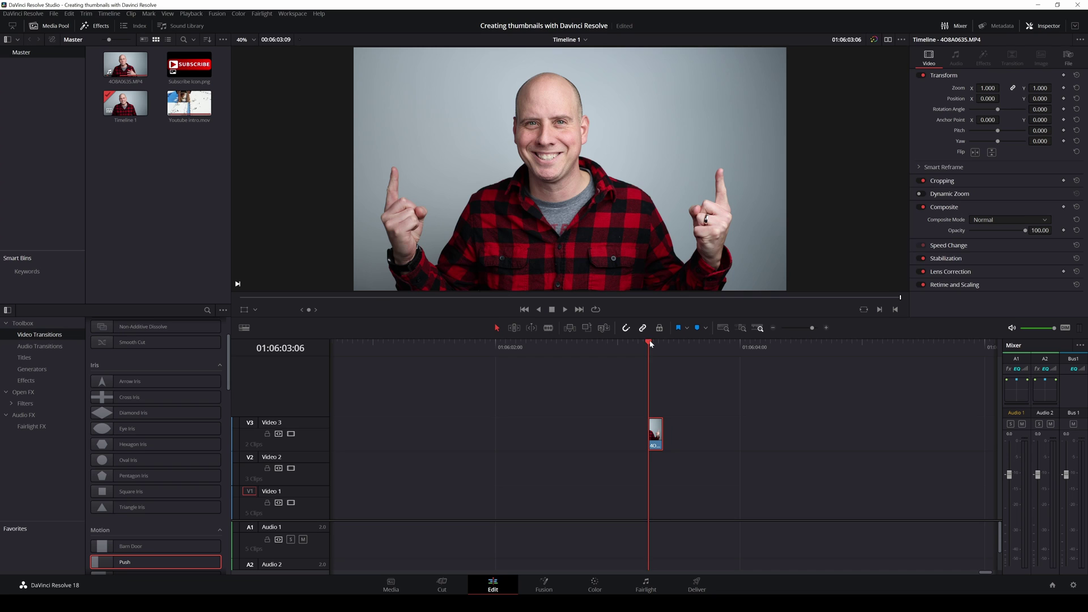
mouse_move(650, 344)
mouse_down()
mouse_move(661, 344)
mouse_move(649, 344)
mouse_up()
Step: On the Color page, set Magic Mask quality to Better and stroke the presenter's raised finger and body
click(593, 588)
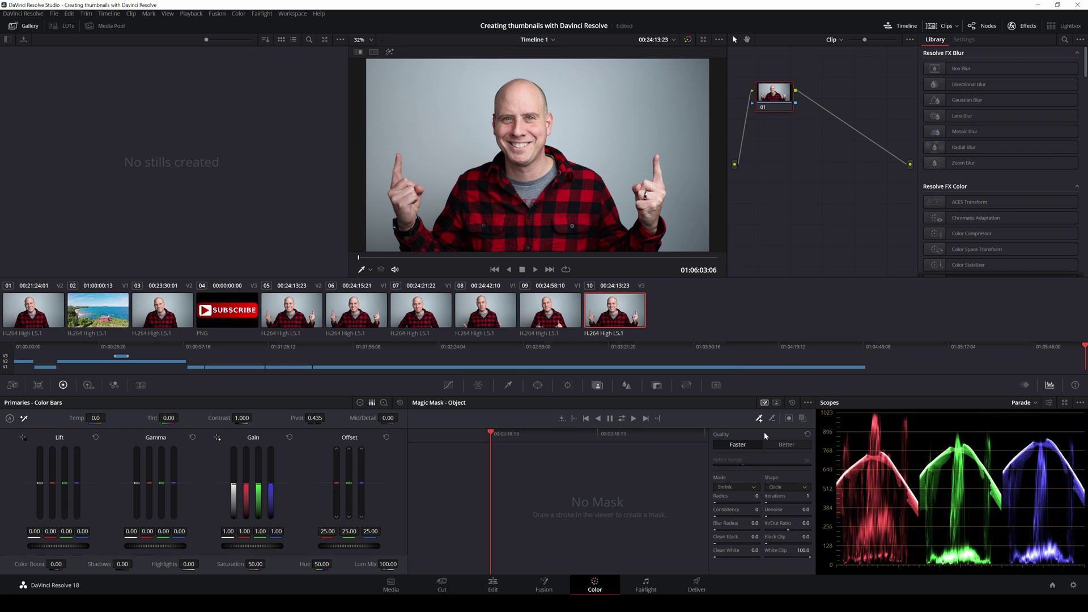
click(778, 445)
mouse_move(399, 165)
mouse_down()
mouse_move(413, 229)
mouse_move(428, 238)
mouse_move(466, 186)
mouse_move(507, 158)
mouse_move(499, 119)
mouse_move(521, 84)
mouse_move(546, 117)
mouse_move(545, 163)
mouse_move(609, 235)
mouse_move(625, 242)
mouse_move(660, 166)
mouse_up()
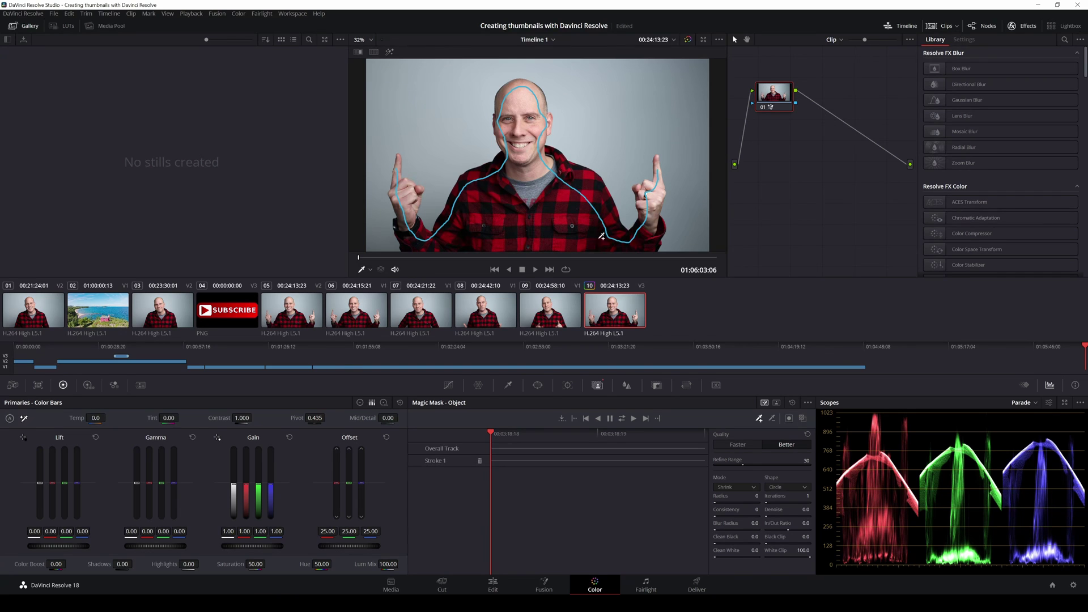
mouse_move(587, 235)
mouse_down()
mouse_move(503, 237)
mouse_move(486, 211)
mouse_move(525, 209)
mouse_move(519, 111)
mouse_up()
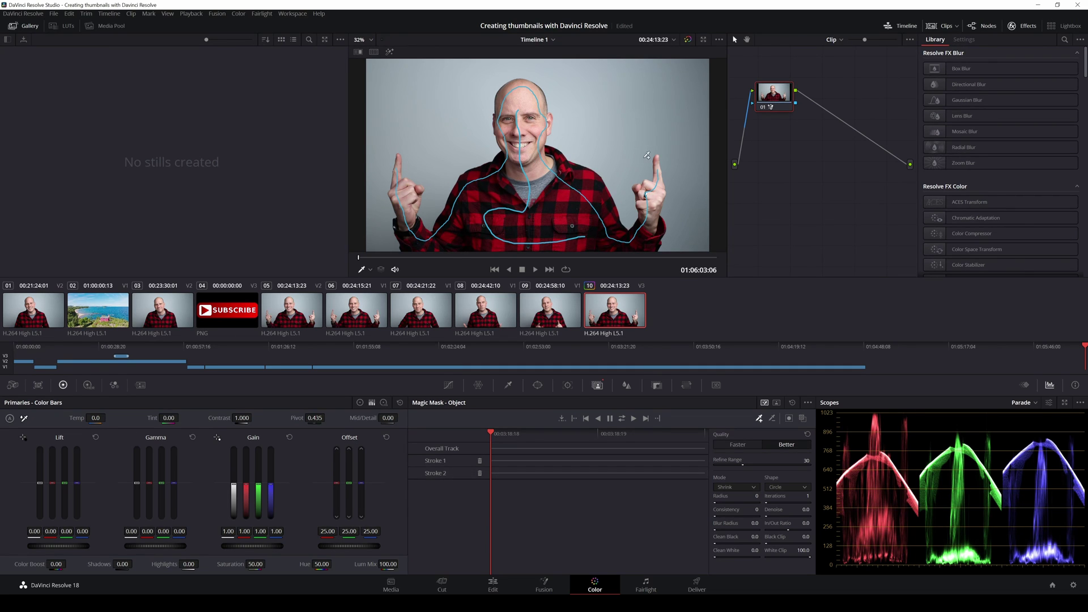
Step: Add an Alpha Output to the node graph so the presenter mask becomes transparency
right_click(801, 128)
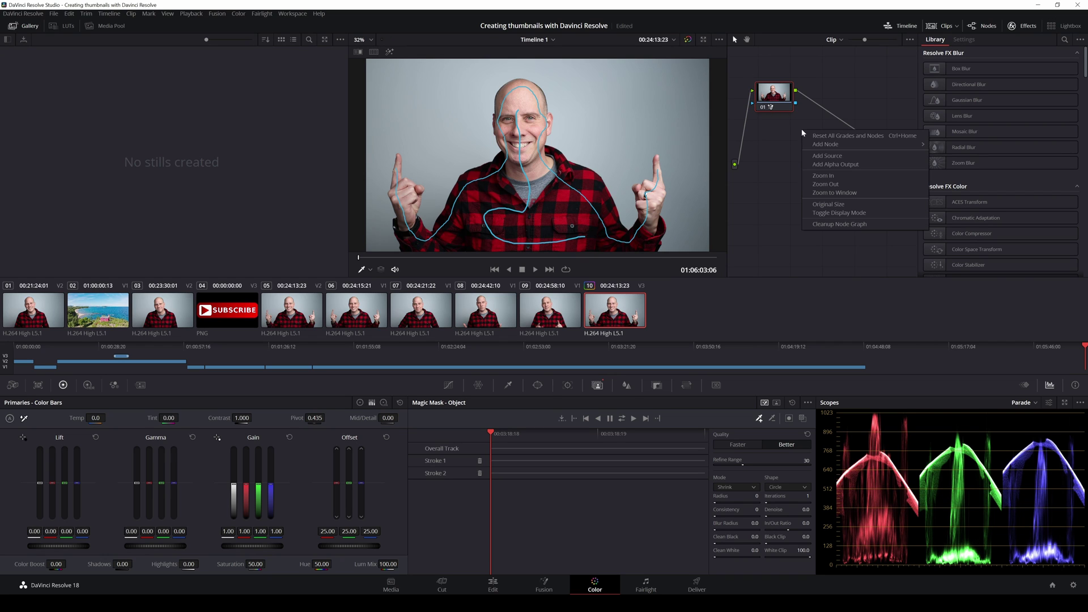
click(837, 165)
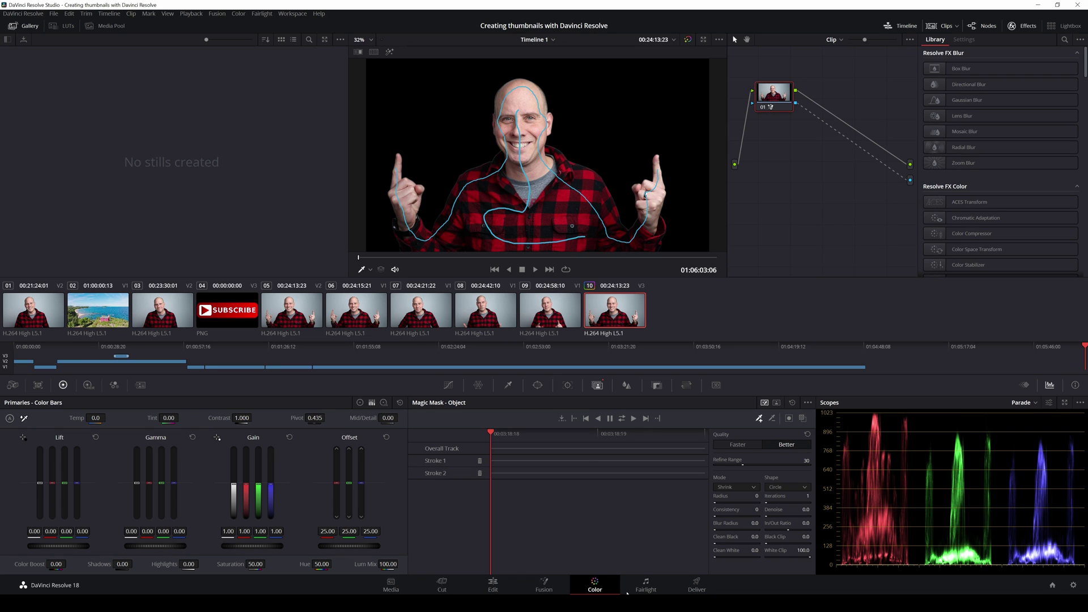
Step: On the Edit page, set the presenter's Inspector Zoom to 0.890 and lower his Position
click(500, 582)
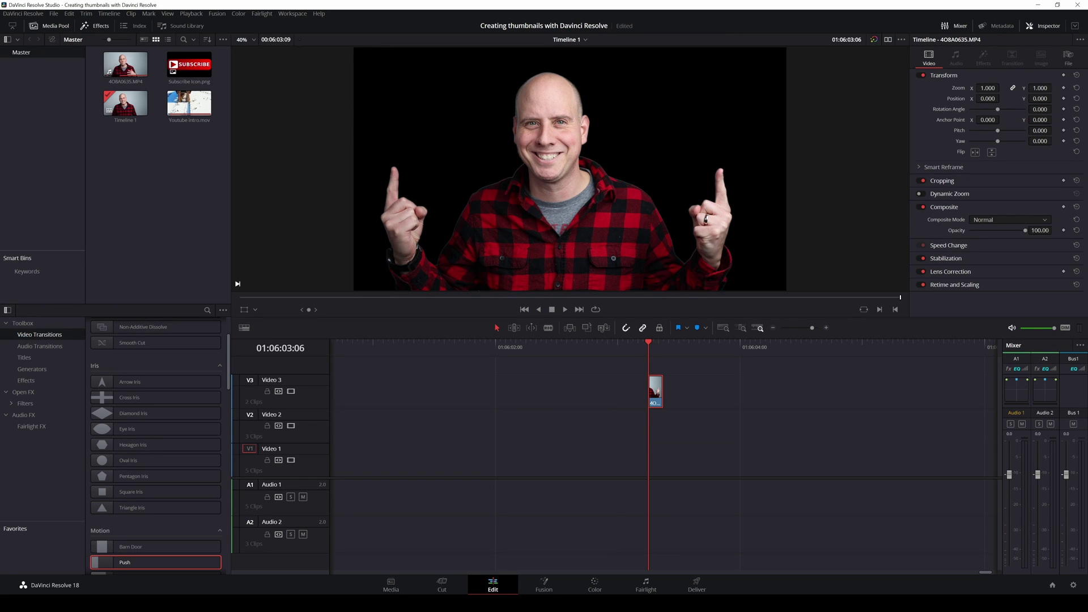
drag(988, 88, 1054, 88)
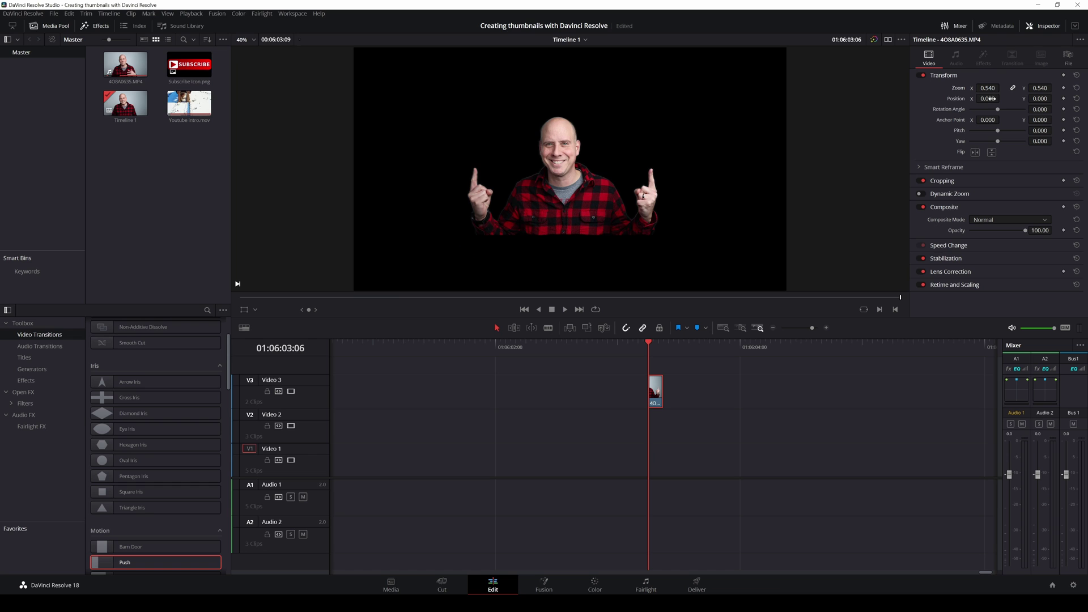
drag(988, 99, 993, 98)
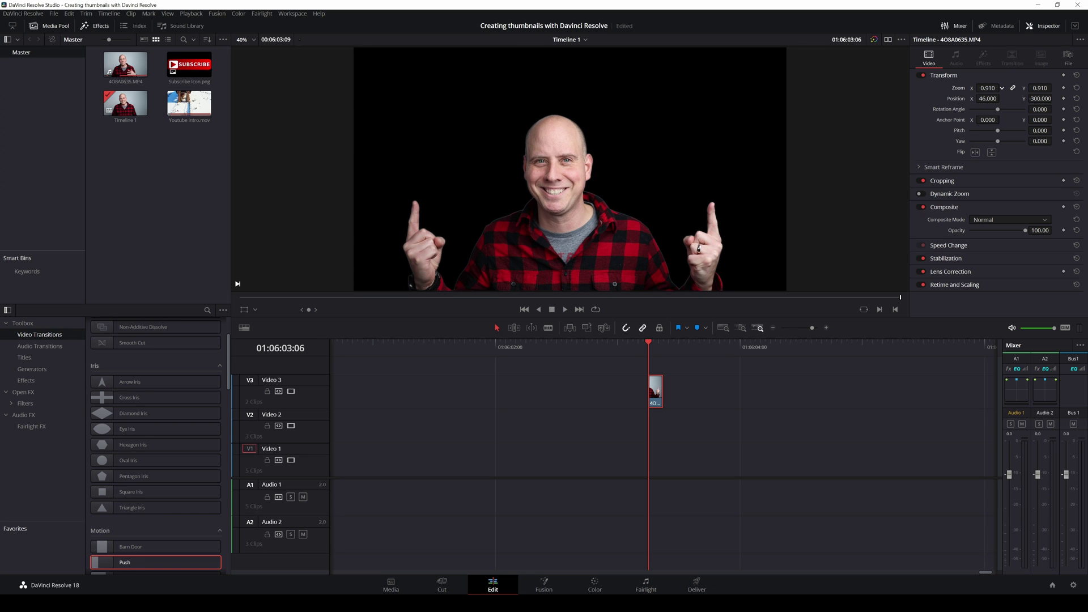
drag(1039, 88, 1048, 99)
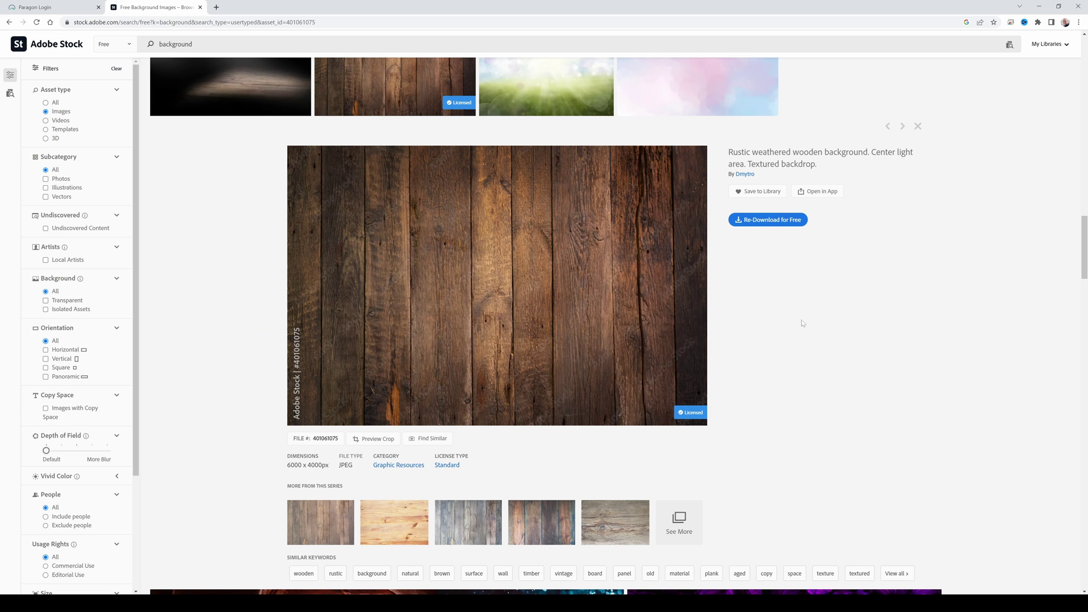
scroll(808, 285, up, 8)
scroll(280, 148, down, 12)
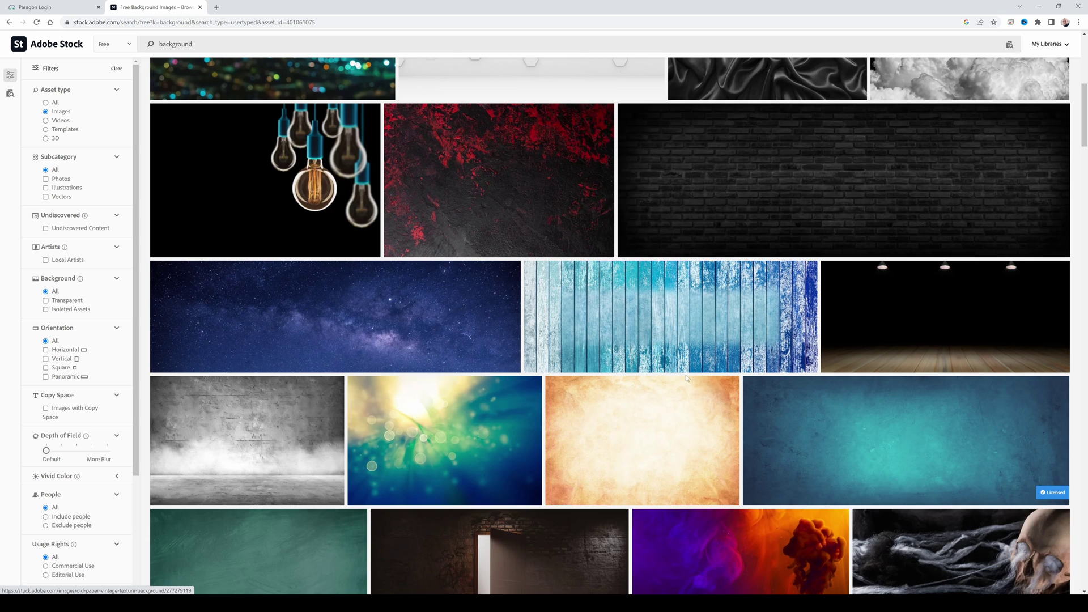
scroll(686, 379, up, 5)
scroll(685, 384, up, 1)
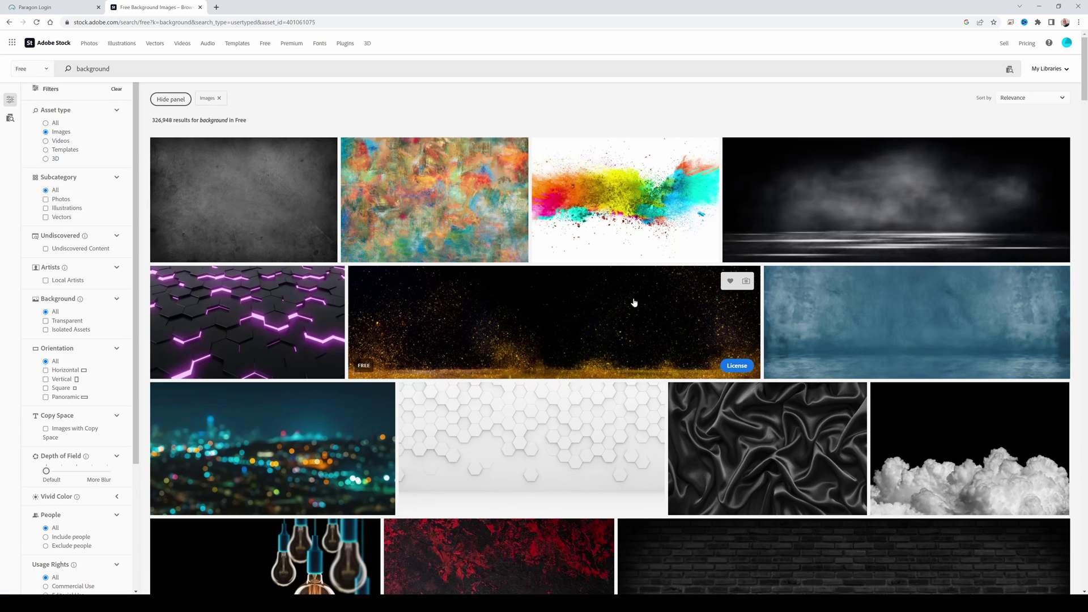
scroll(725, 363, down, 5)
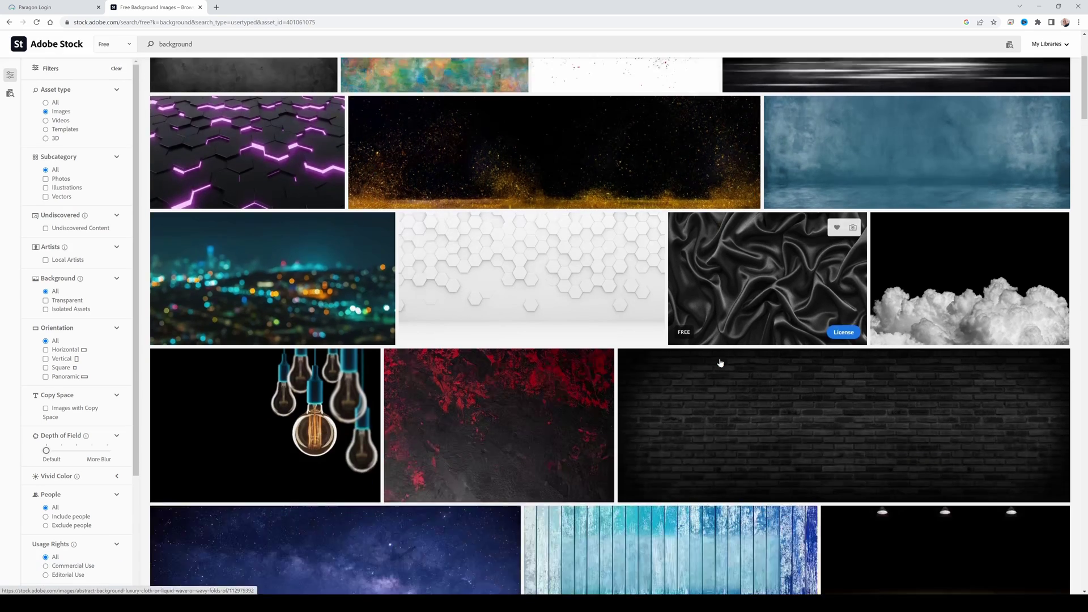
scroll(711, 356, down, 13)
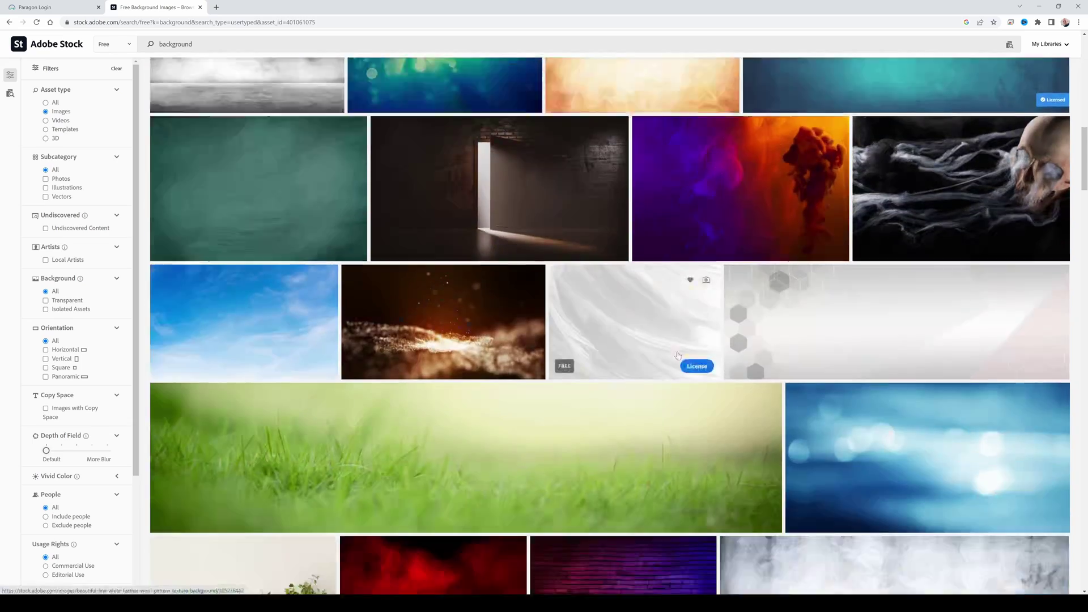
scroll(664, 348, down, 13)
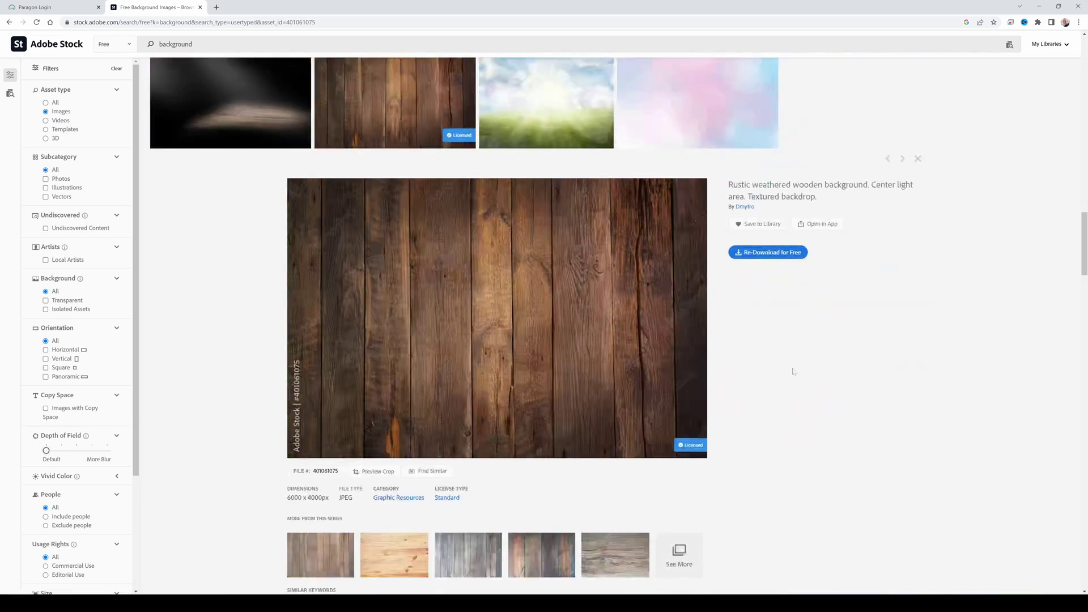
scroll(791, 370, down, 8)
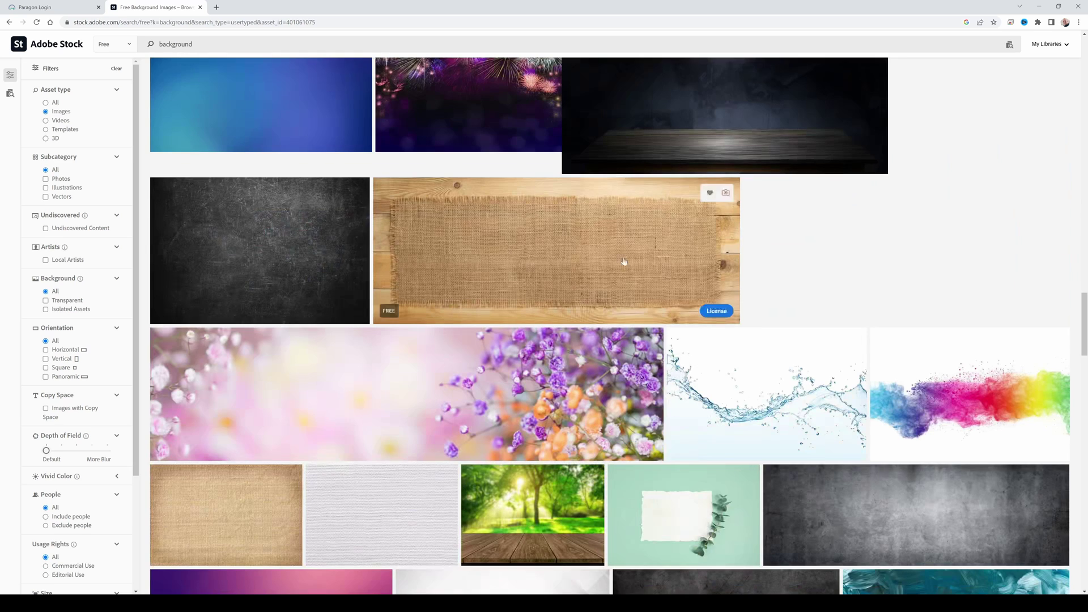
scroll(713, 321, up, 3)
scroll(712, 321, down, 8)
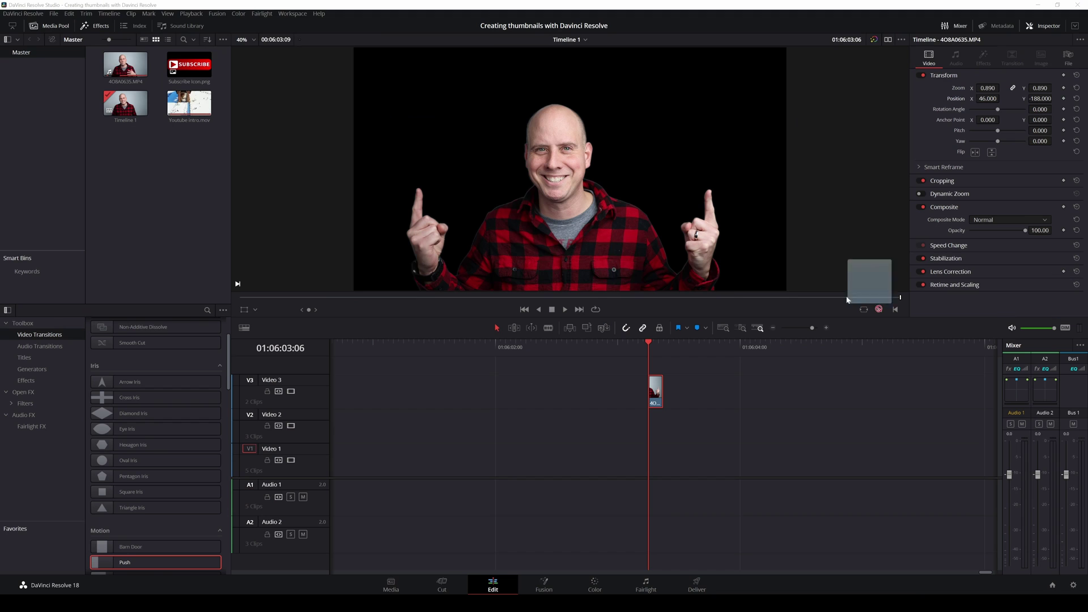
Step: Import the AdobeStock wood image, place it on V2 beneath the presenter, and zoom it to 1.240
drag(848, 299, 164, 208)
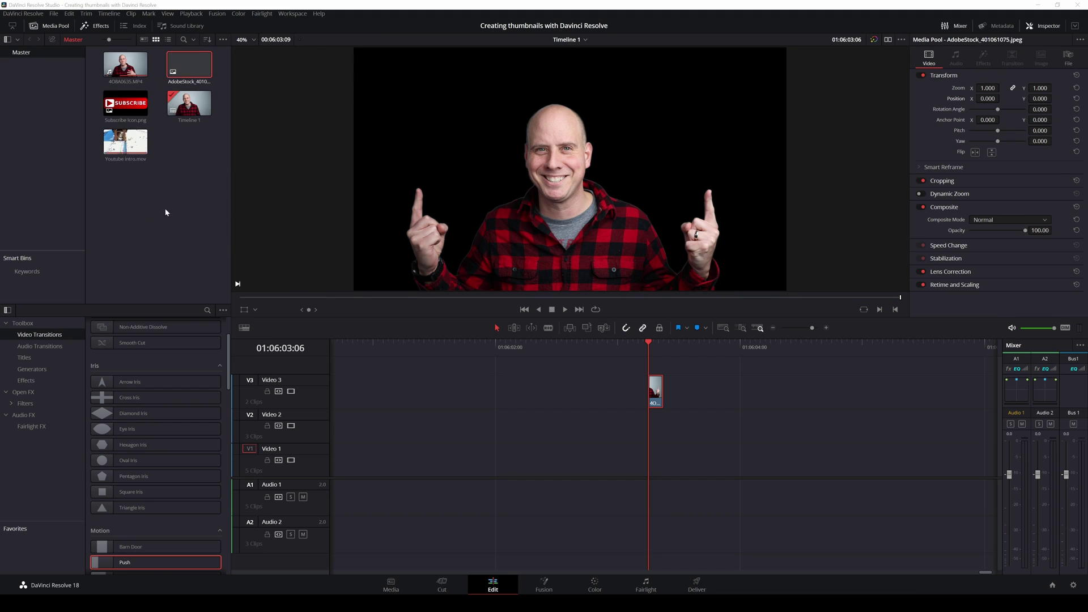
drag(190, 66, 619, 425)
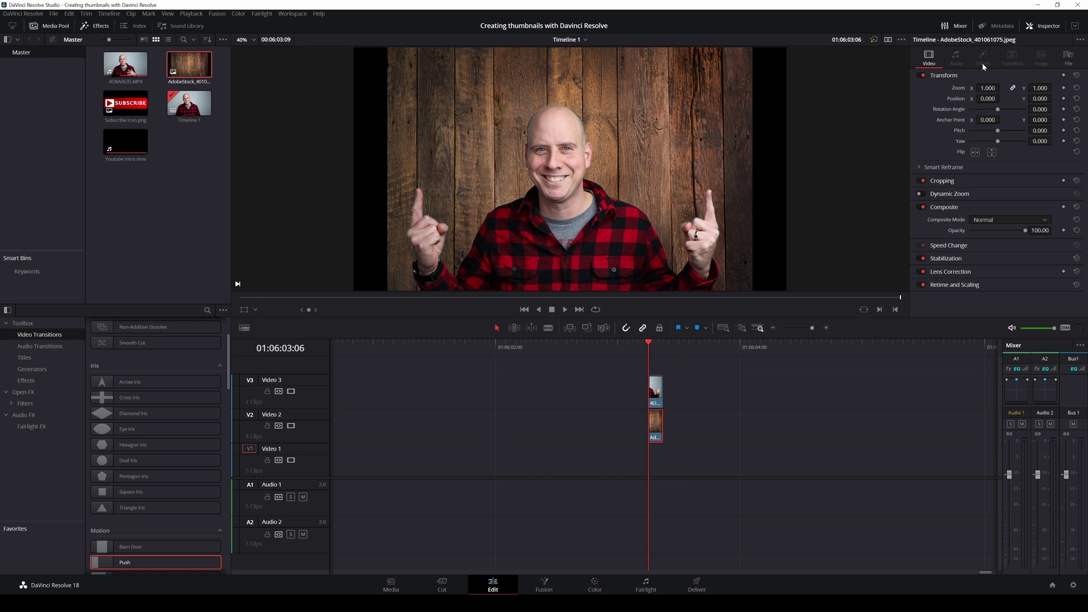
drag(987, 88, 718, 185)
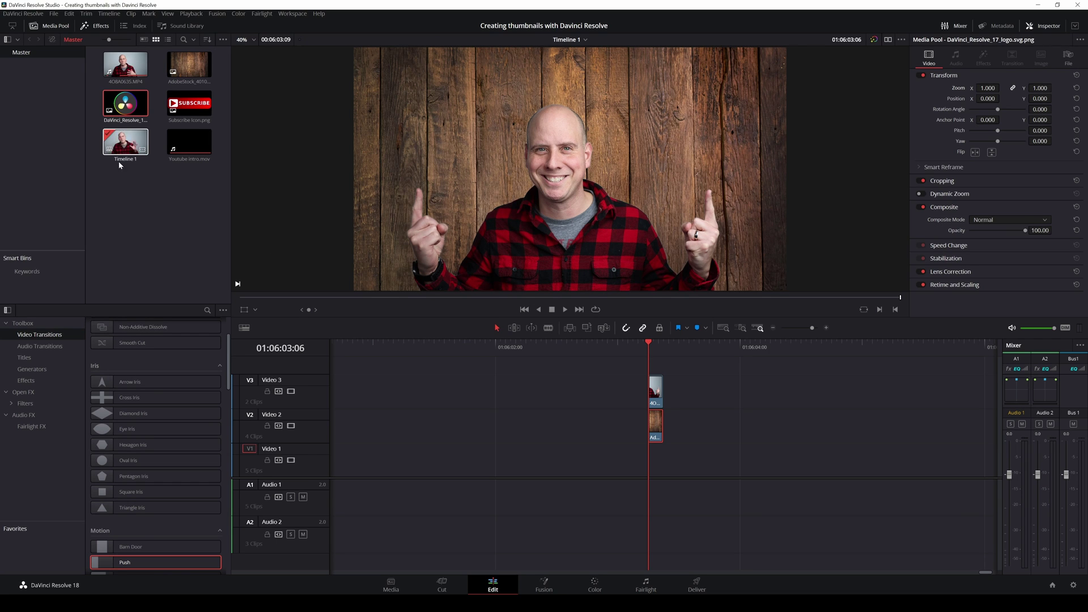
Step: Place the DaVinci logo on Video 4, trim its end to match, and shrink it to about 0.460 zoom
drag(124, 106, 668, 370)
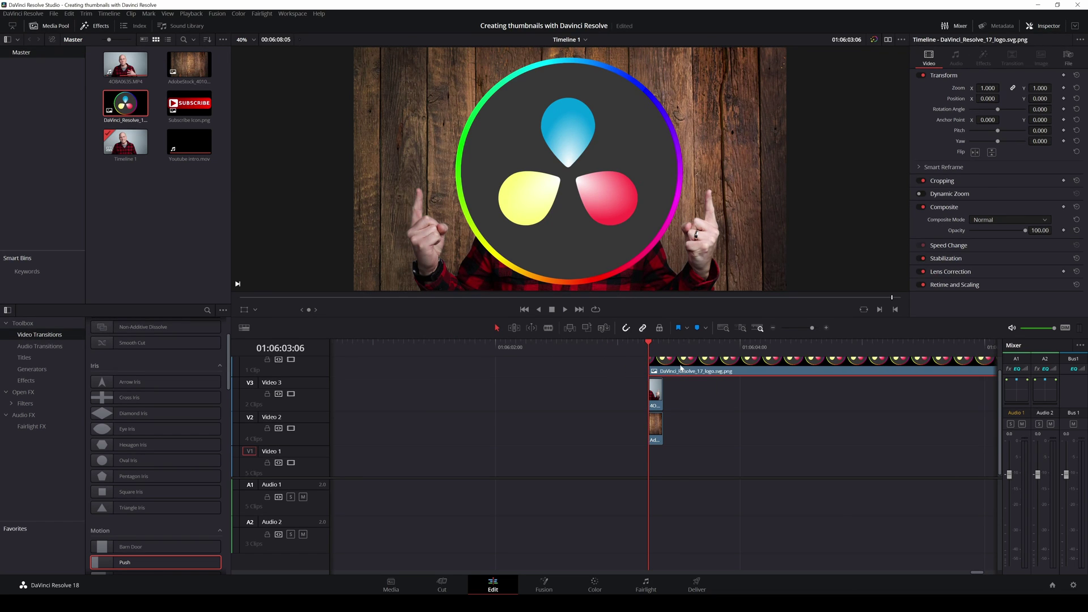
click(682, 348)
scroll(686, 371, up, 1)
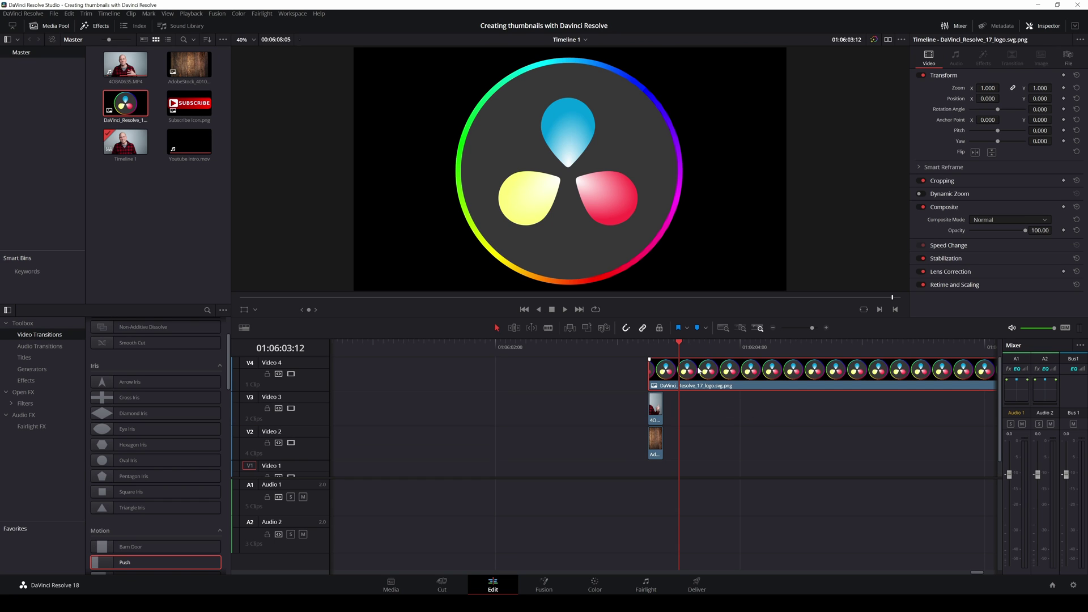
key(ctrl+b)
key(Delete)
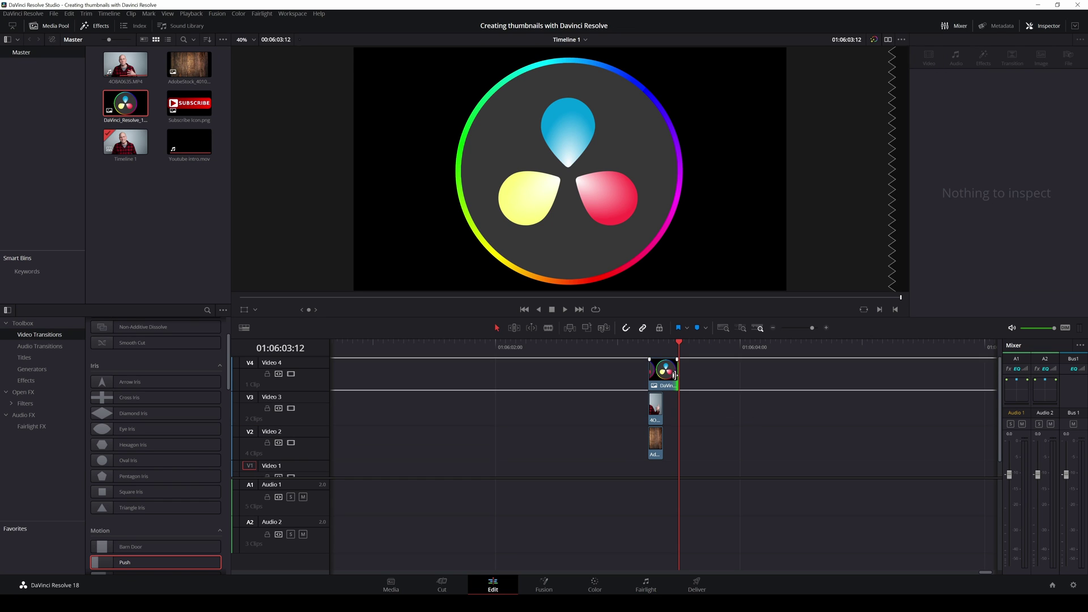
drag(674, 374, 662, 374)
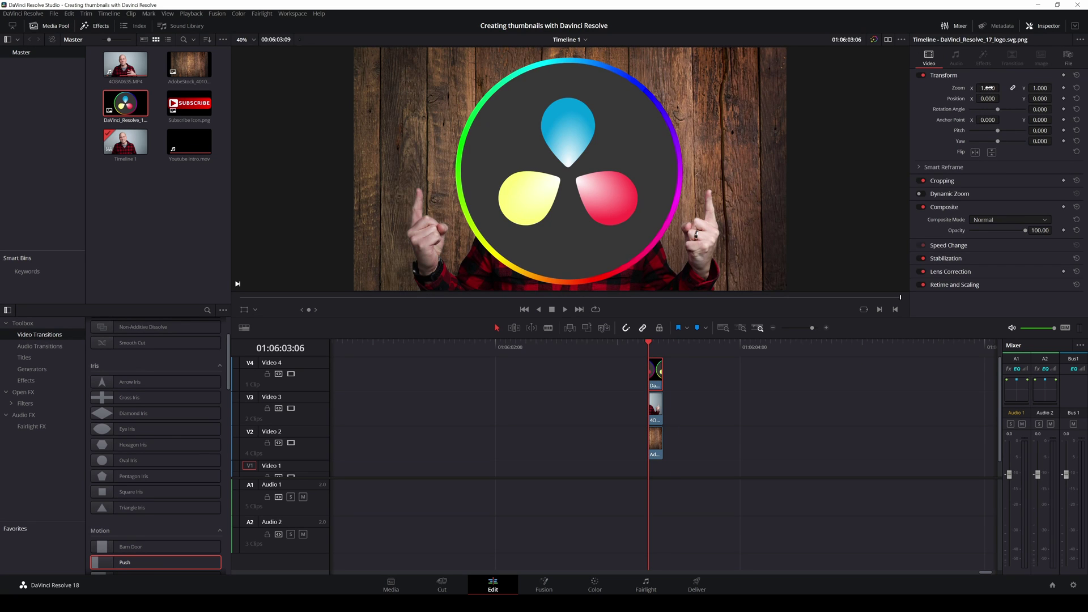
mouse_move(988, 88)
mouse_down()
mouse_move(932, 116)
mouse_move(1002, 98)
mouse_up()
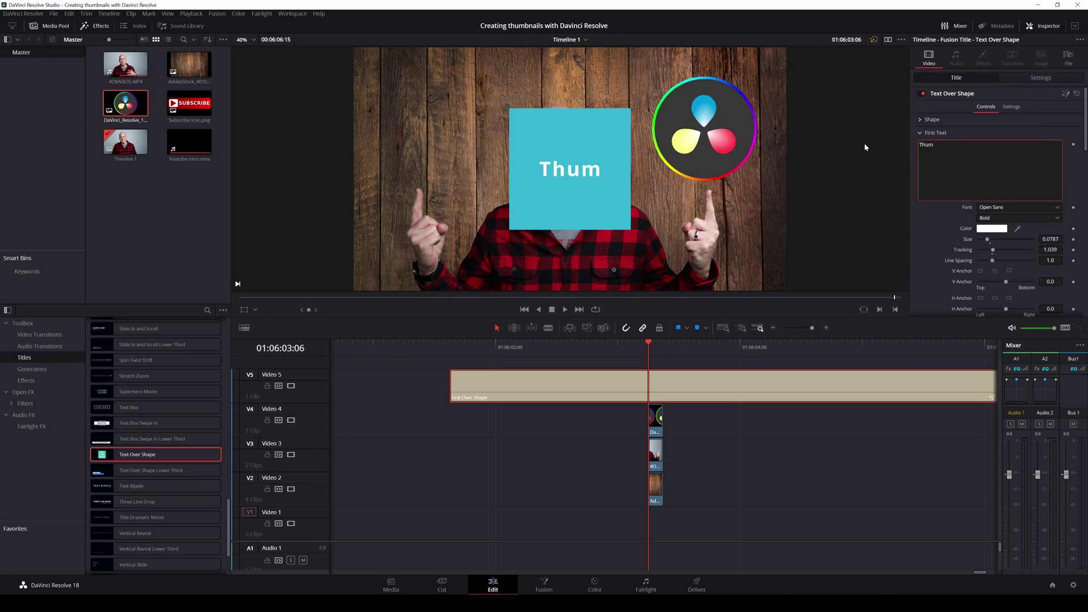
Step: Finish the title text as 'Thumb' and 'Nail' on two lines
text(b)
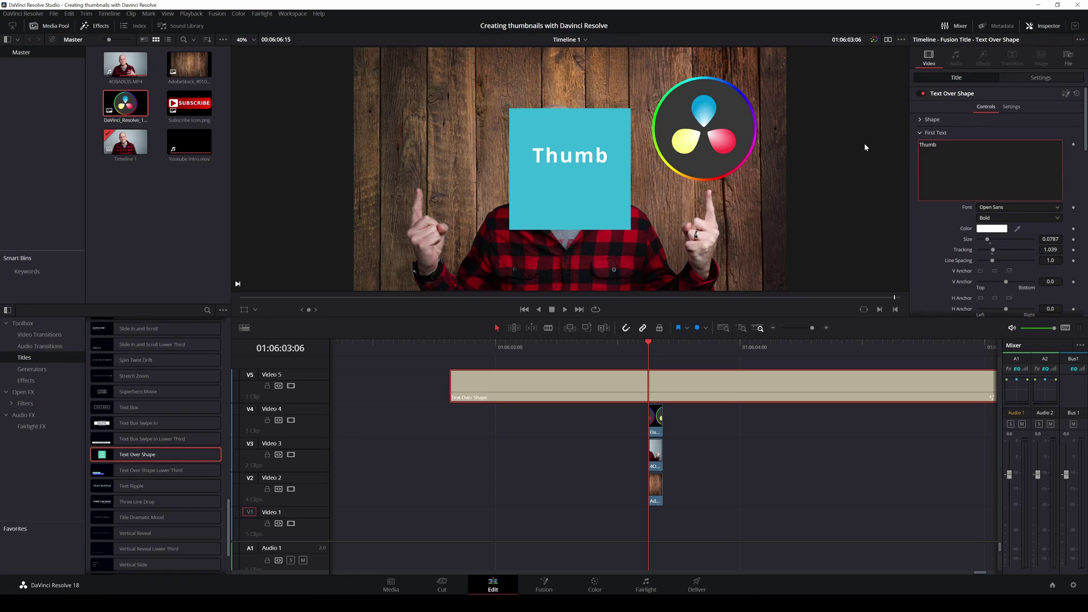
key(Return)
text(Nail)
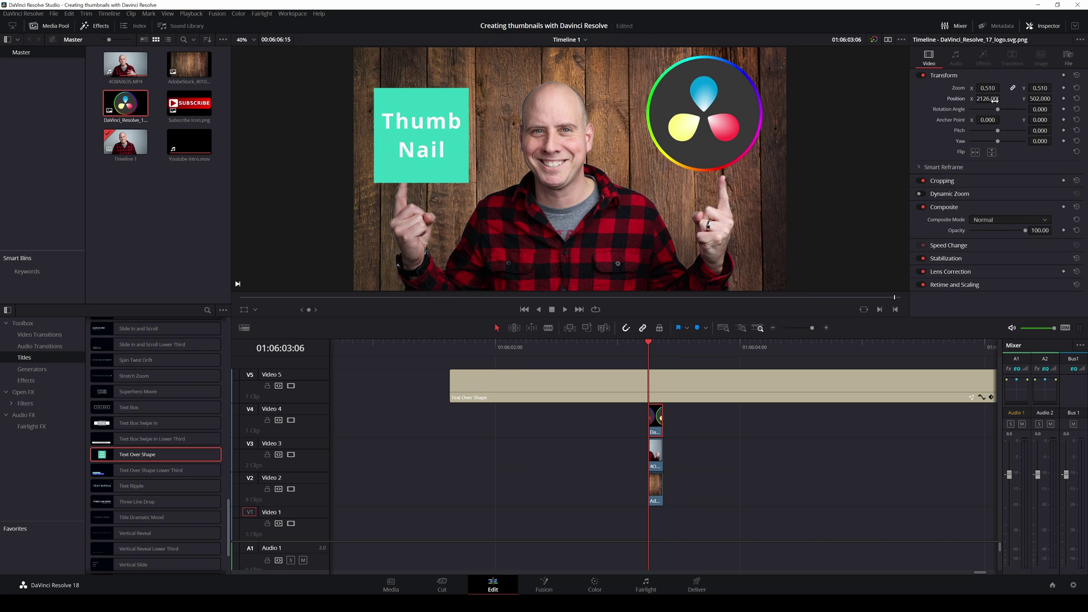
Step: Move the logo slightly right and shrink it to 0.490 zoom
drag(995, 100, 1000, 98)
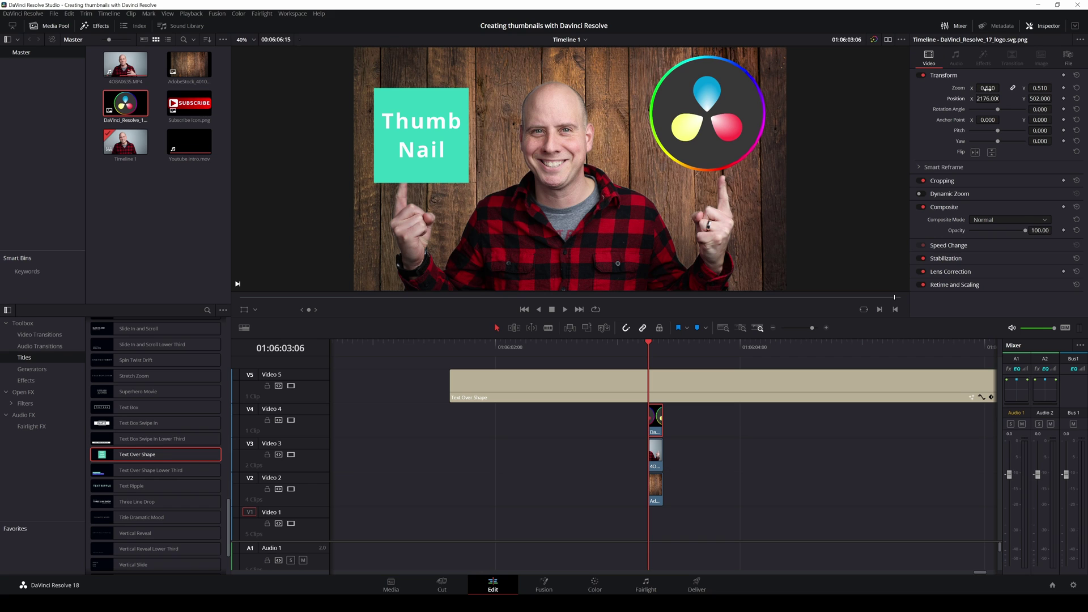
drag(988, 88, 988, 89)
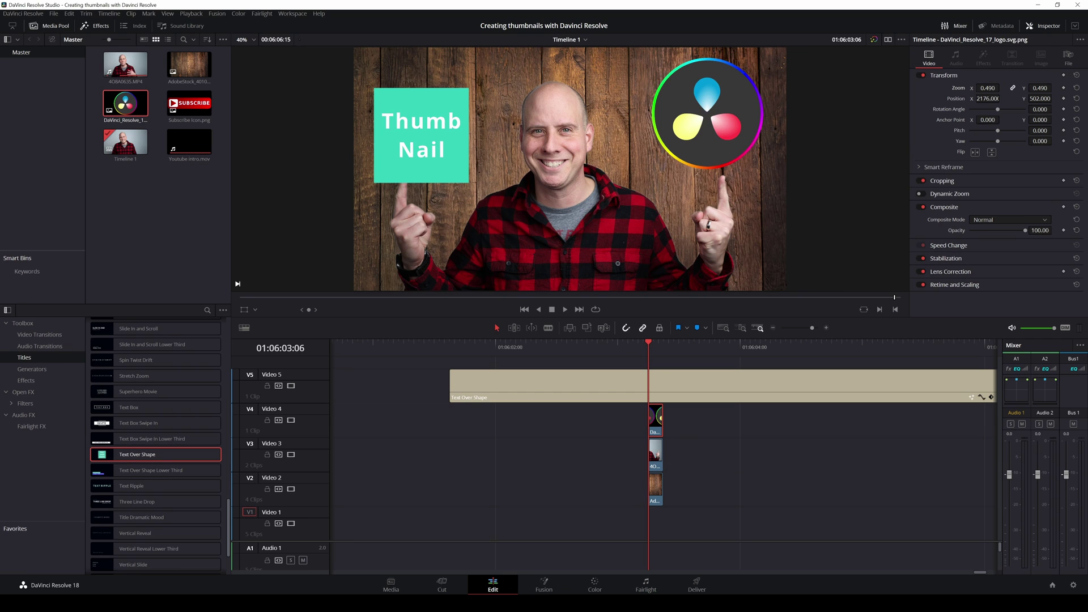
key(shift+6)
right_click(538, 155)
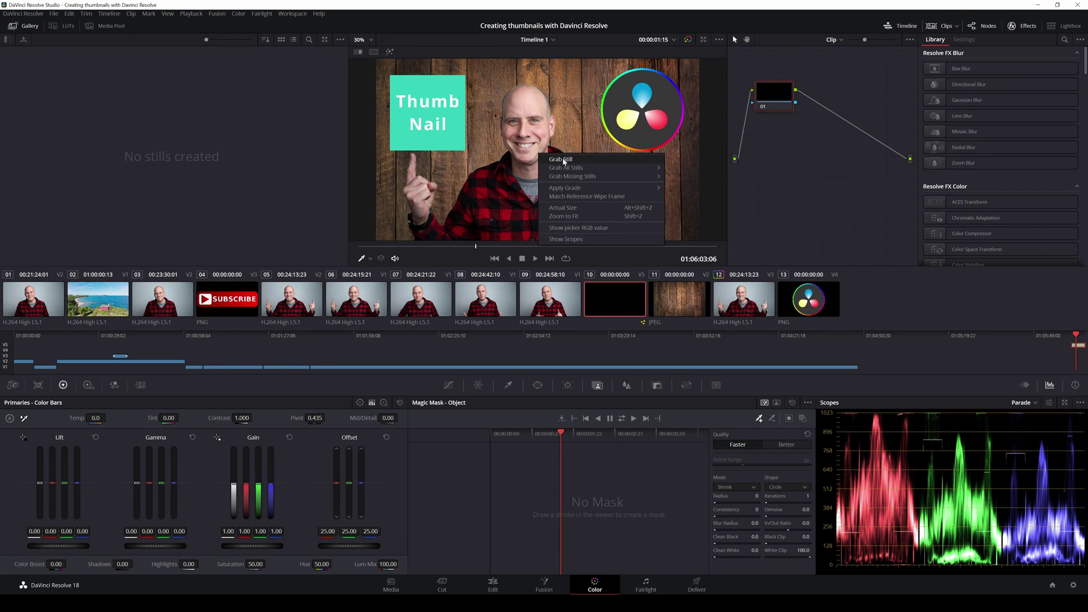
Step: Grab a still of the current composite as Untitled_5.1.1.jpg, then select the V5 title clip
click(564, 161)
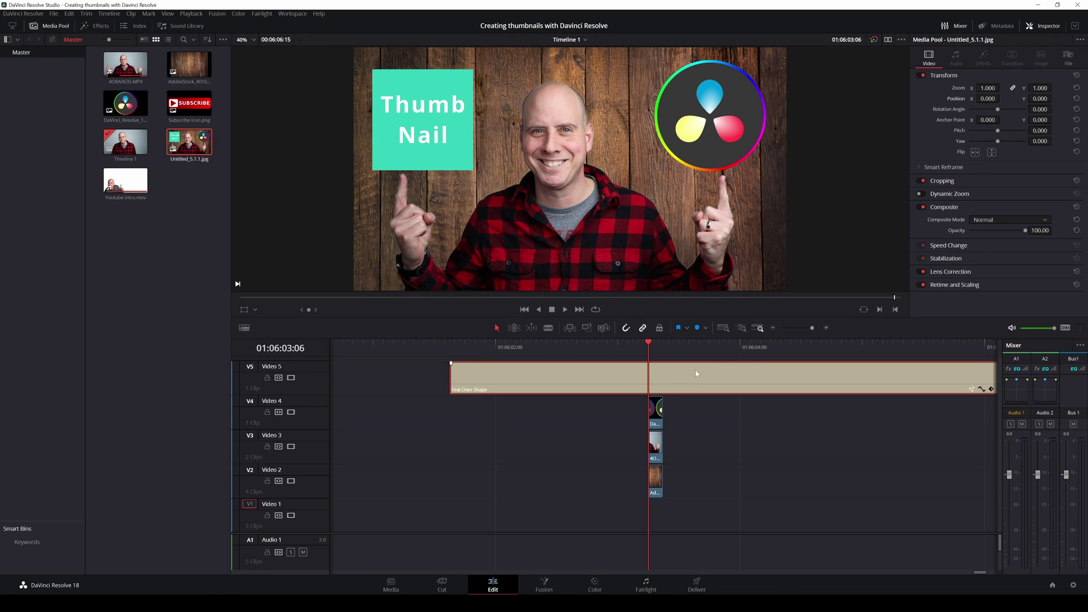
click(696, 373)
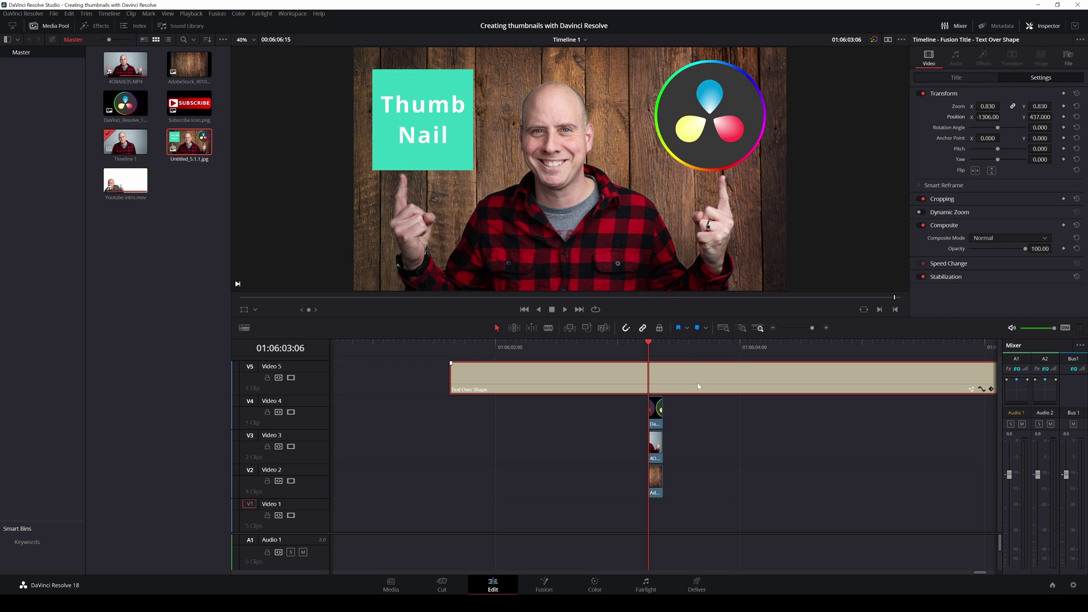
Step: Swap the V5 title for the Untitled_5.1.1.jpg still as a 0.330-zoom purple-framed inset, and save
key(Delete)
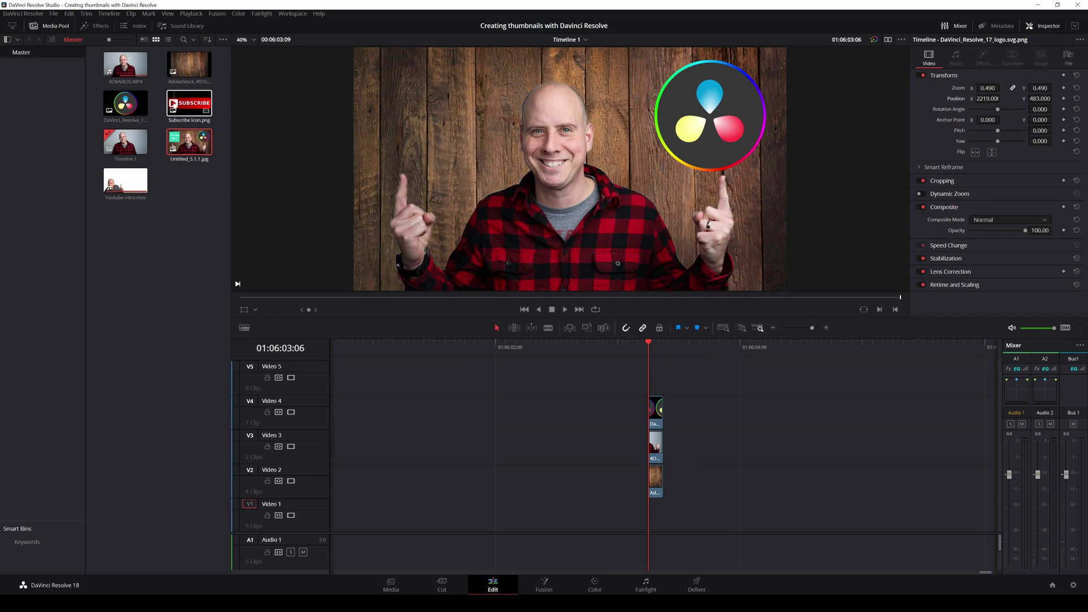
drag(189, 142, 646, 384)
click(698, 376)
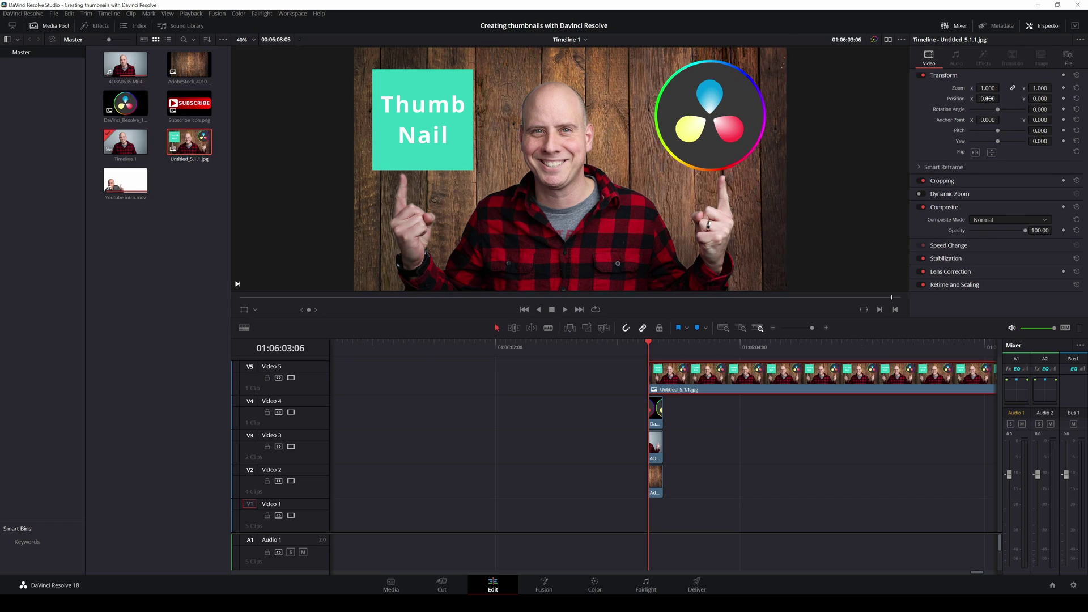
drag(988, 89, 1047, 98)
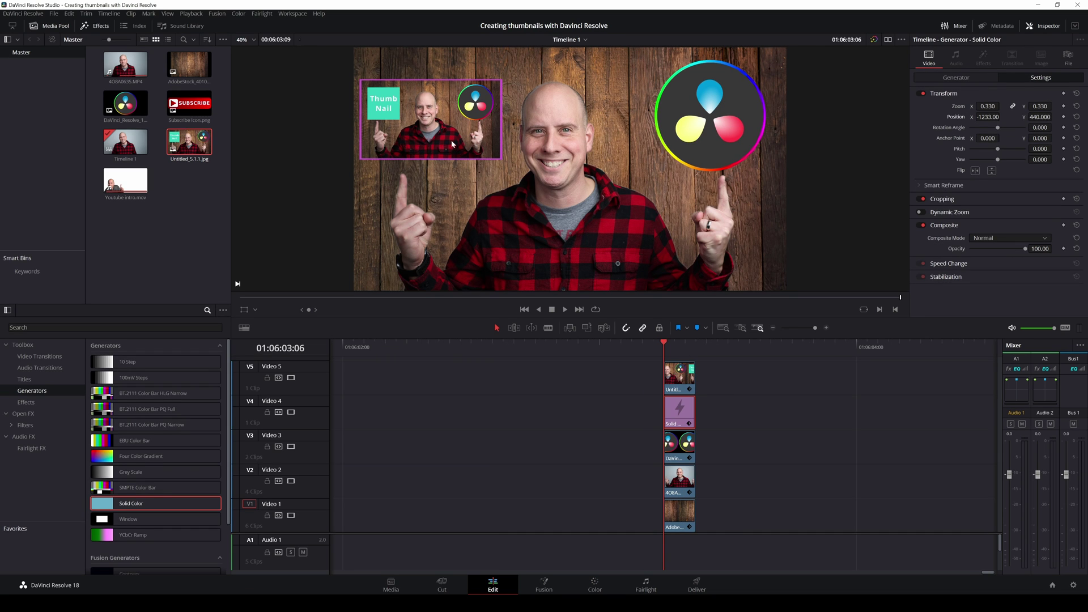
drag(710, 117, 715, 121)
key(ctrl+s)
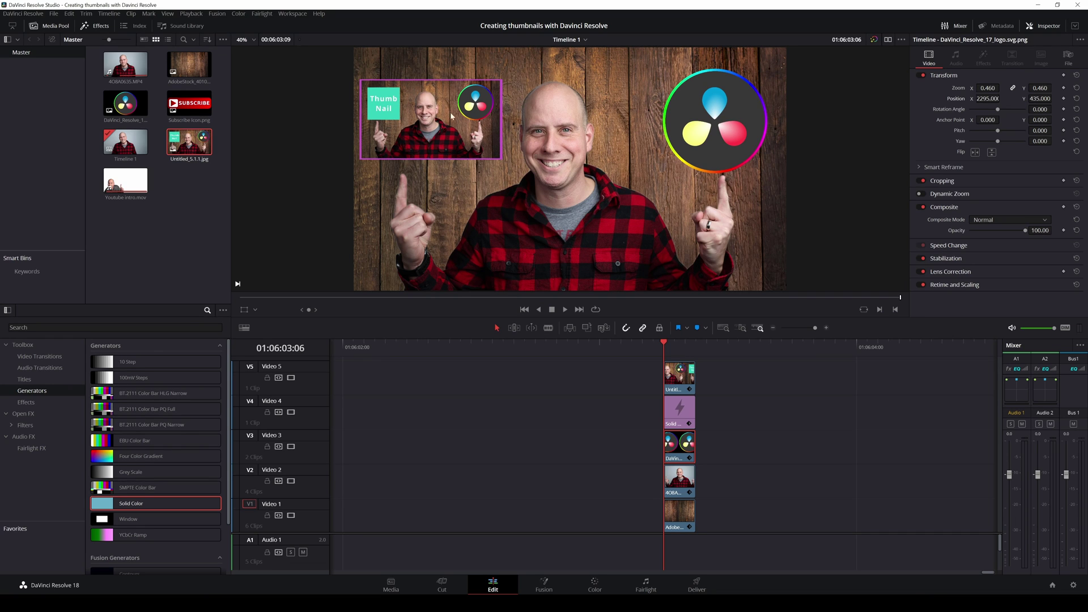
Step: Grab a new still 5.1.2 of the finished composite on the Color page
key(shift+6)
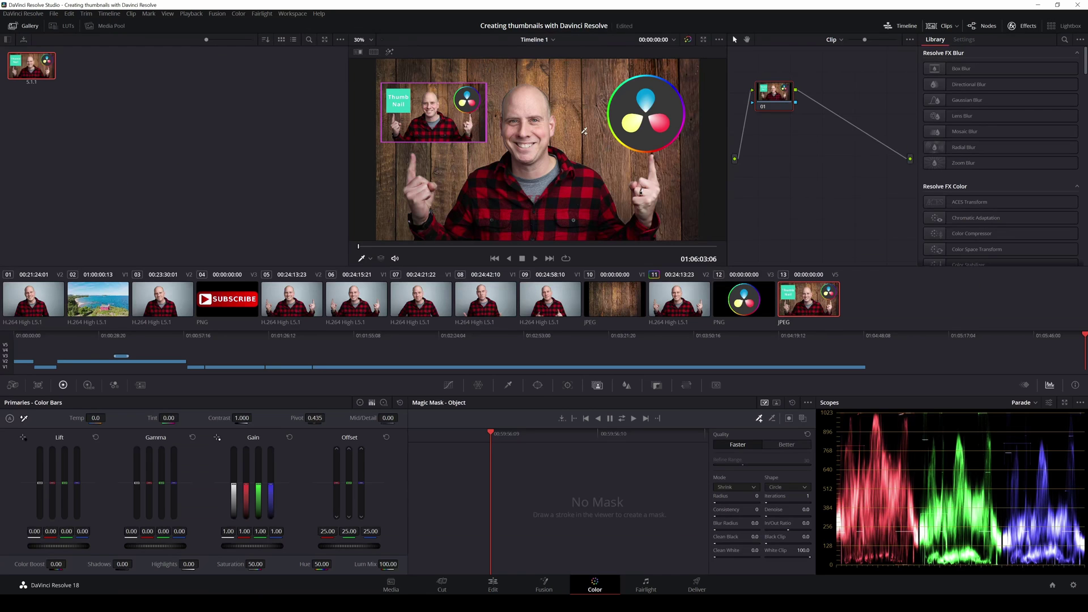
right_click(583, 135)
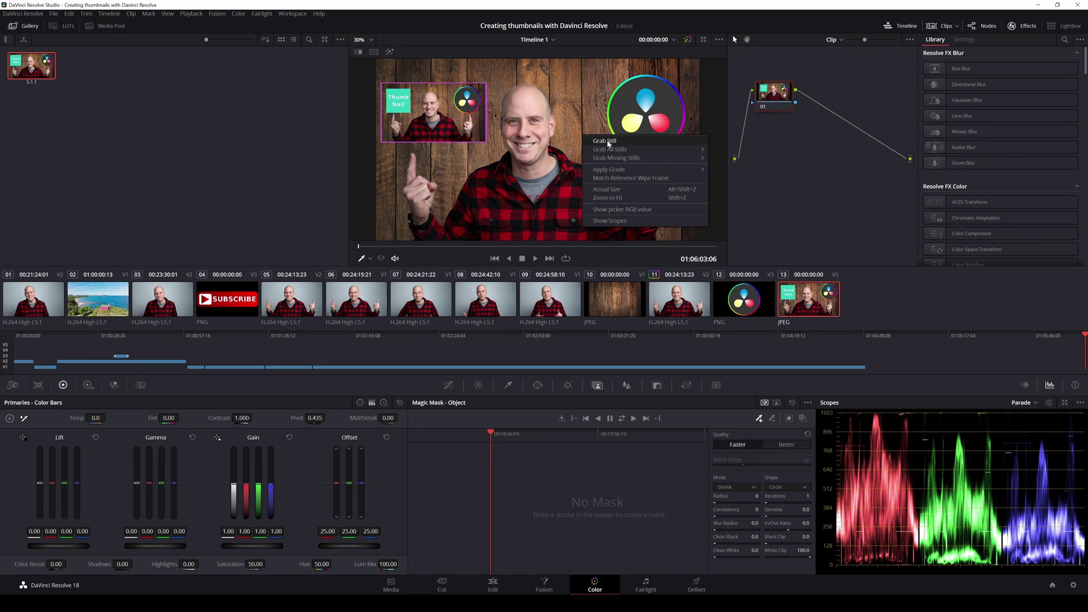
click(595, 138)
Step: Export still 5.1.2 as a JPEG named 'thumb'
right_click(88, 63)
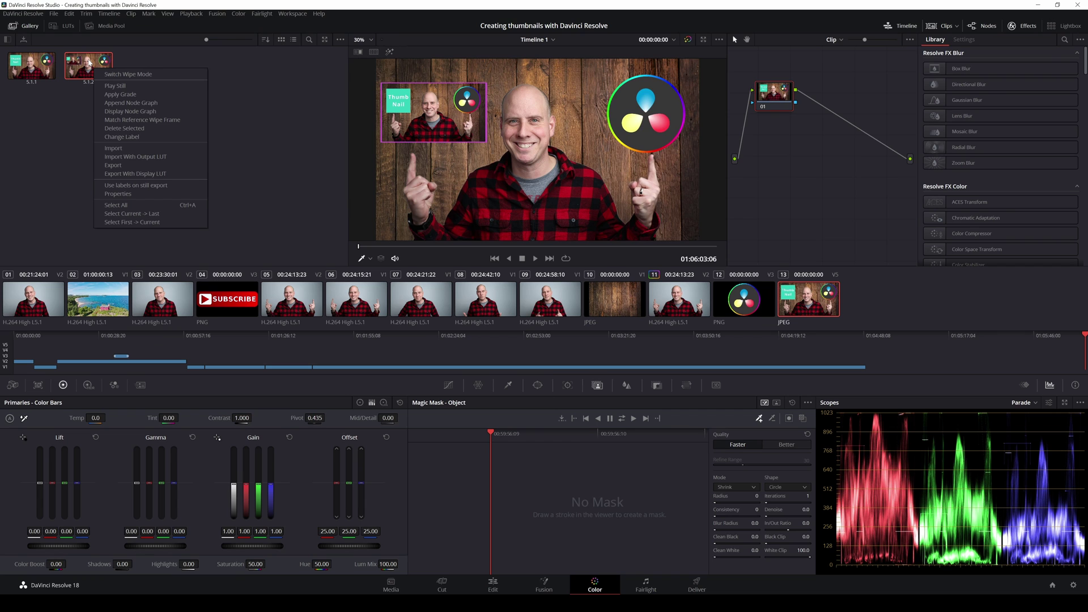
click(127, 166)
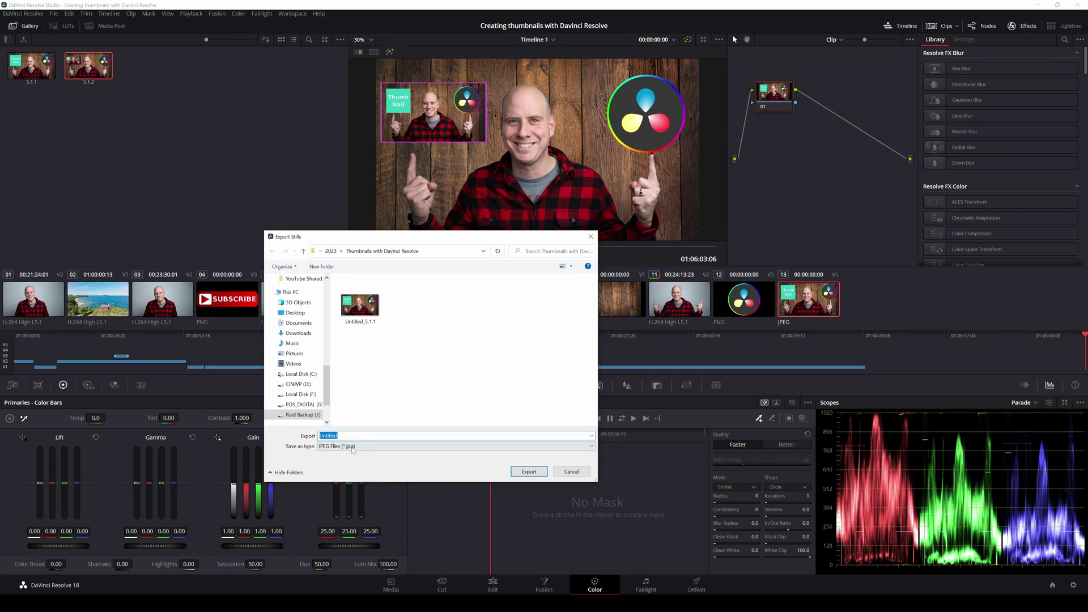
click(353, 446)
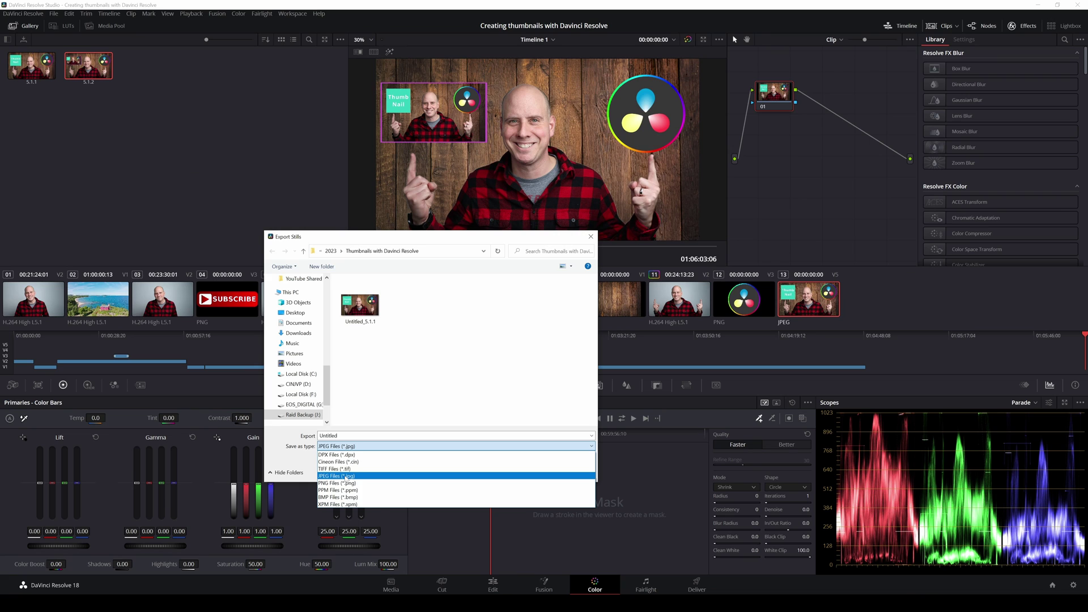
click(406, 444)
double_click(329, 435)
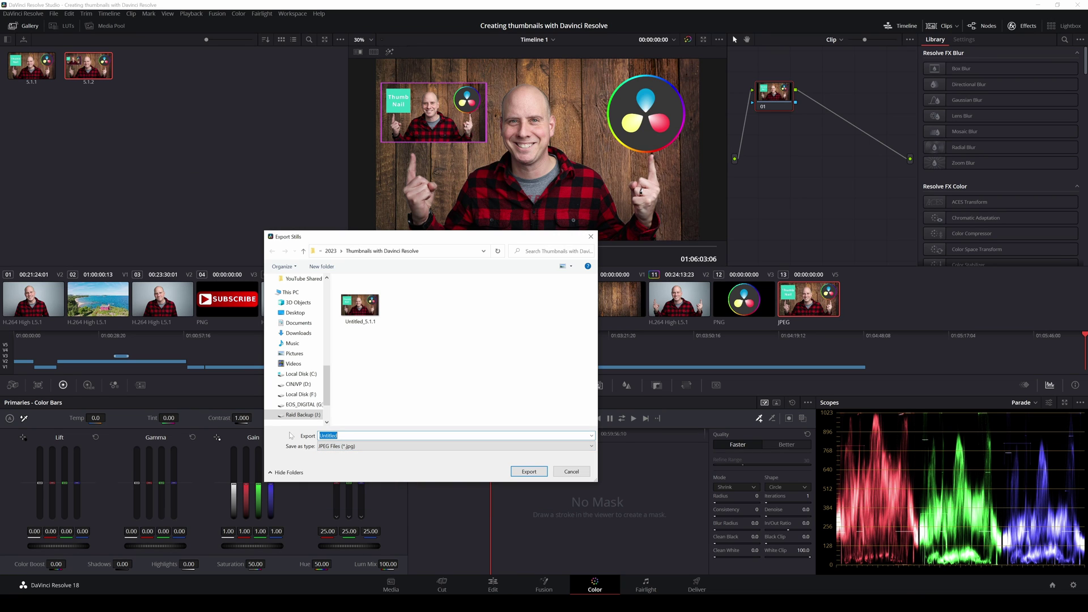
text(thumb)
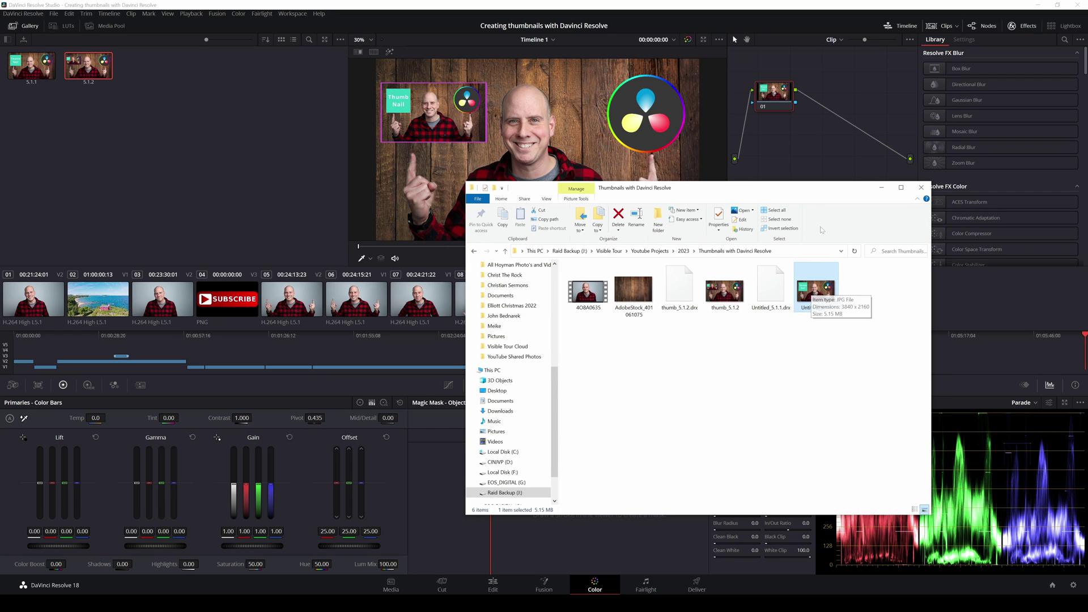
Step: Close the File Explorer folder window
key(alt+F4)
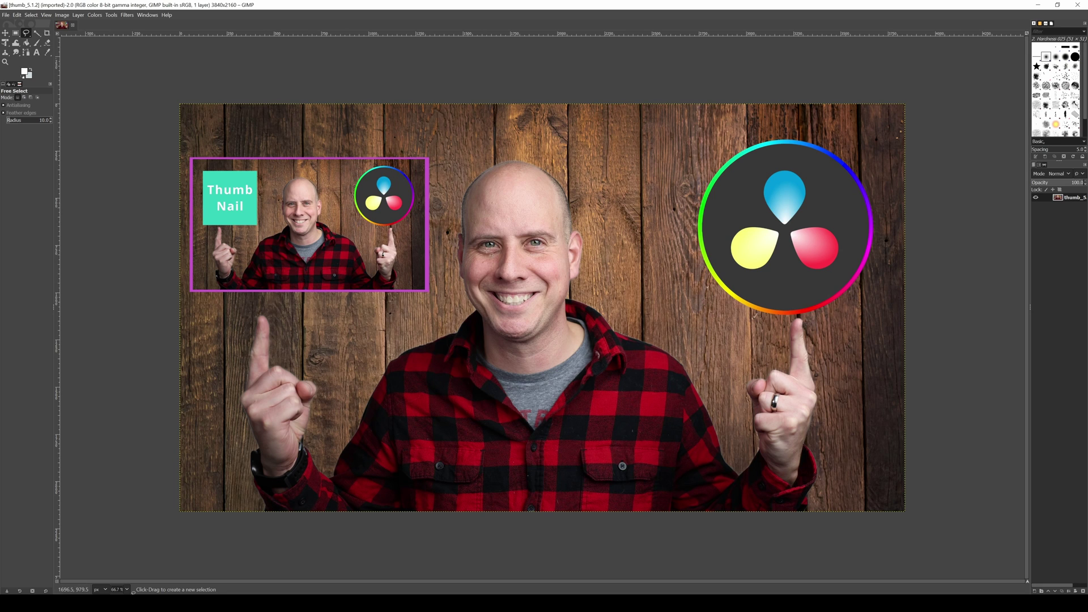
Step: Export the GIMP image under the new name thumb.jpg
click(6, 16)
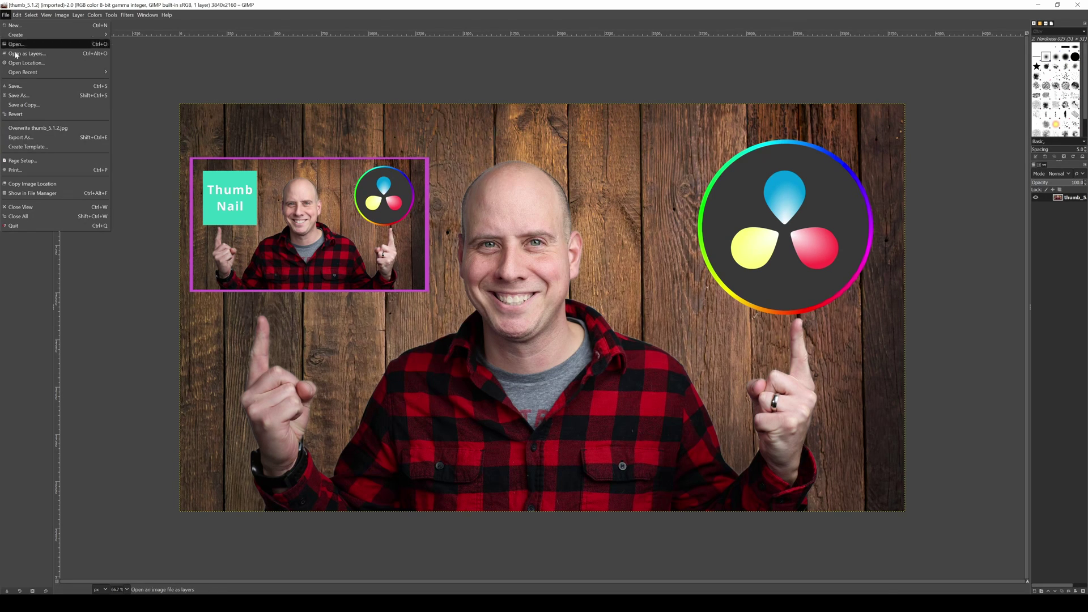
click(19, 138)
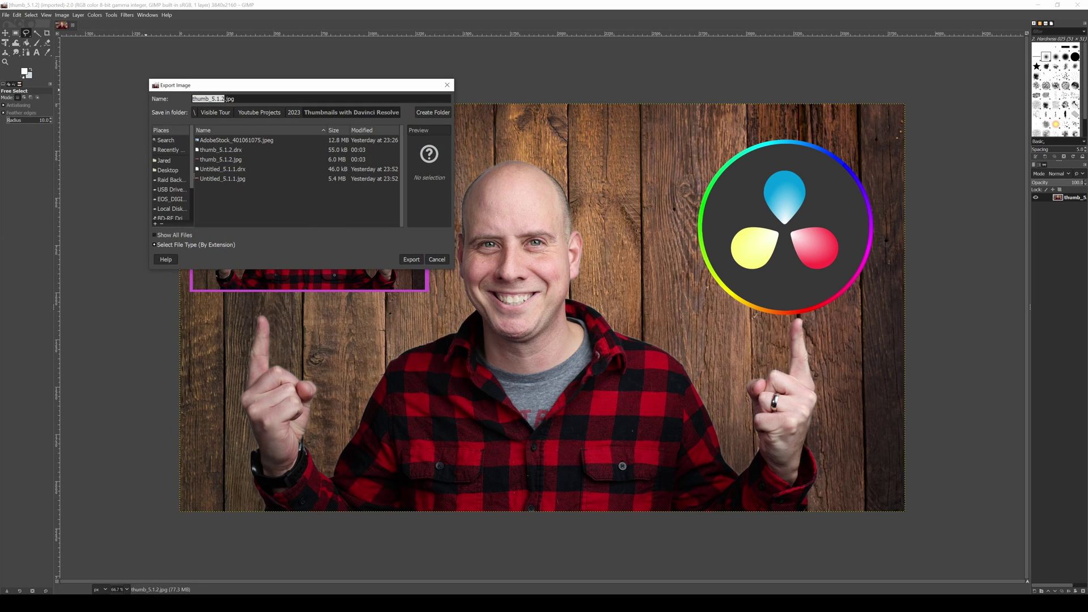
text(thumb)
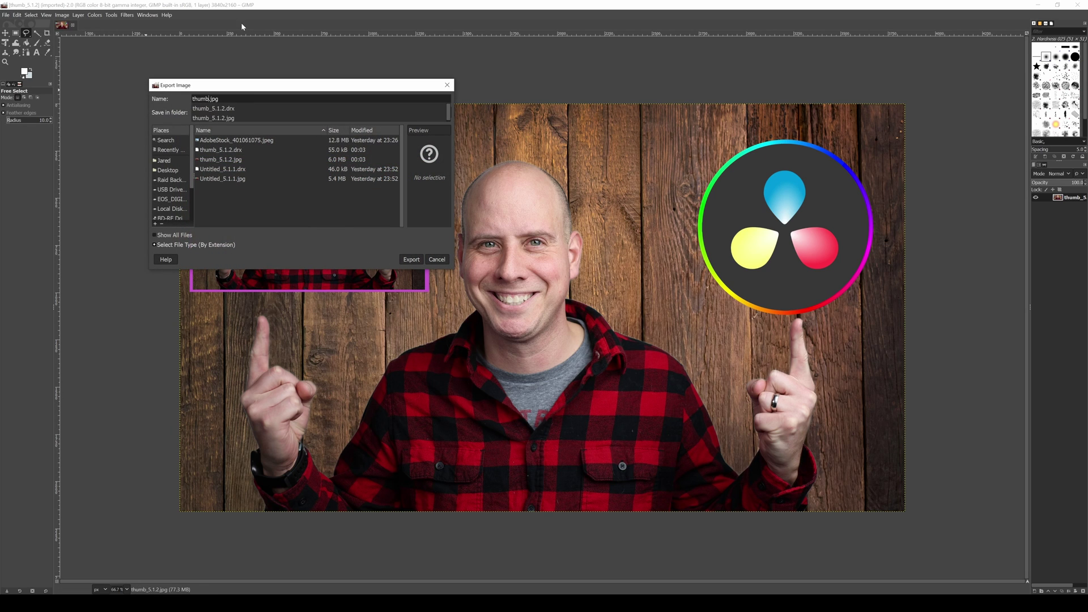
click(415, 260)
click(415, 260)
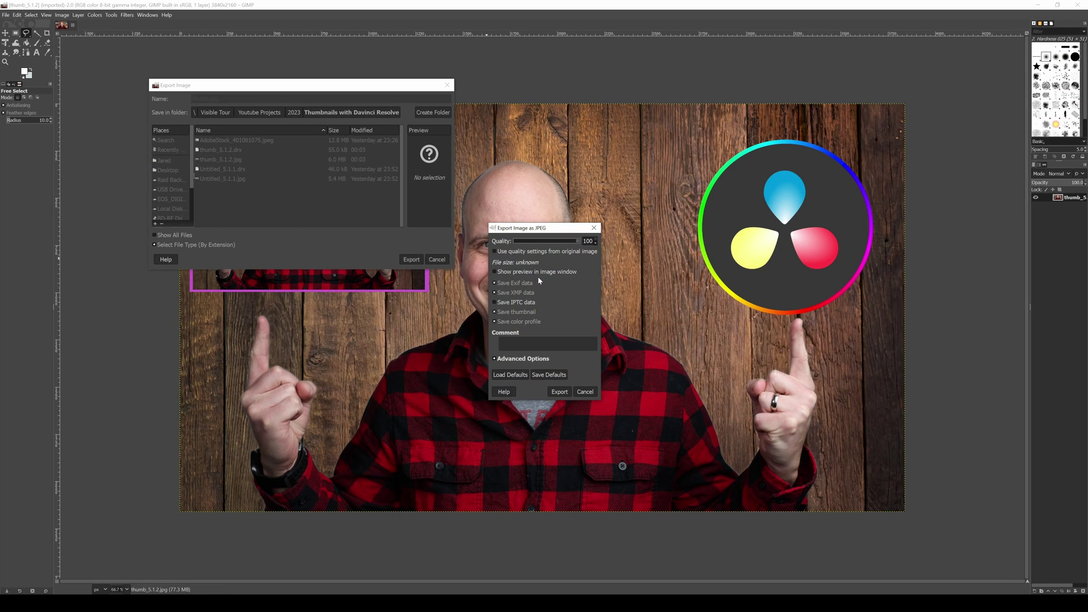
Step: Preview the JPEG, lower its quality to 80, and finish the export at about 1.43 MB
click(494, 273)
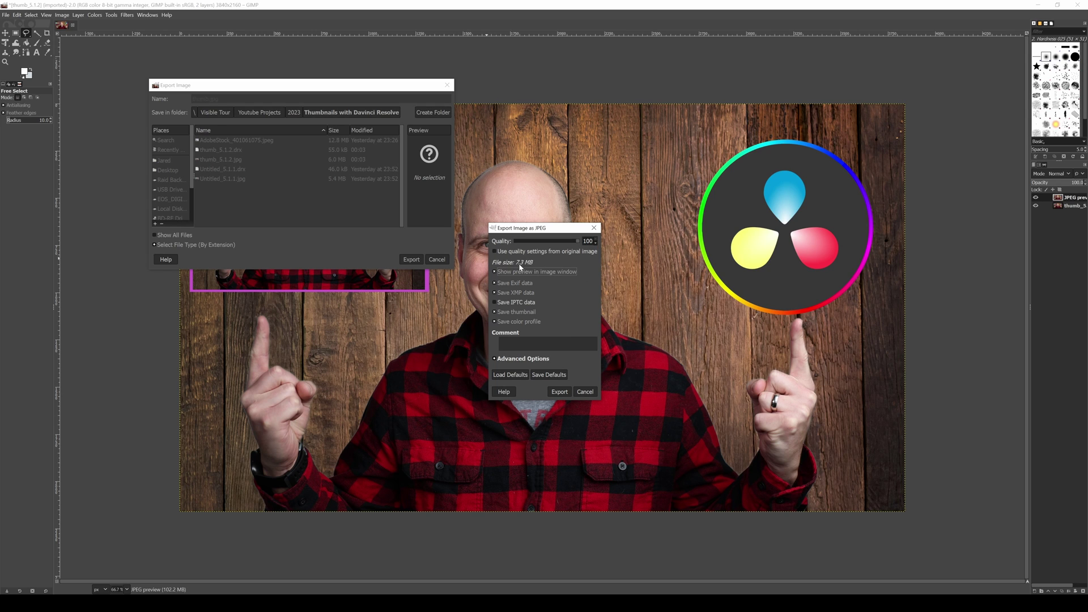
scroll(574, 239, down, 10)
scroll(565, 242, down, 10)
click(559, 391)
key(alt+Tab)
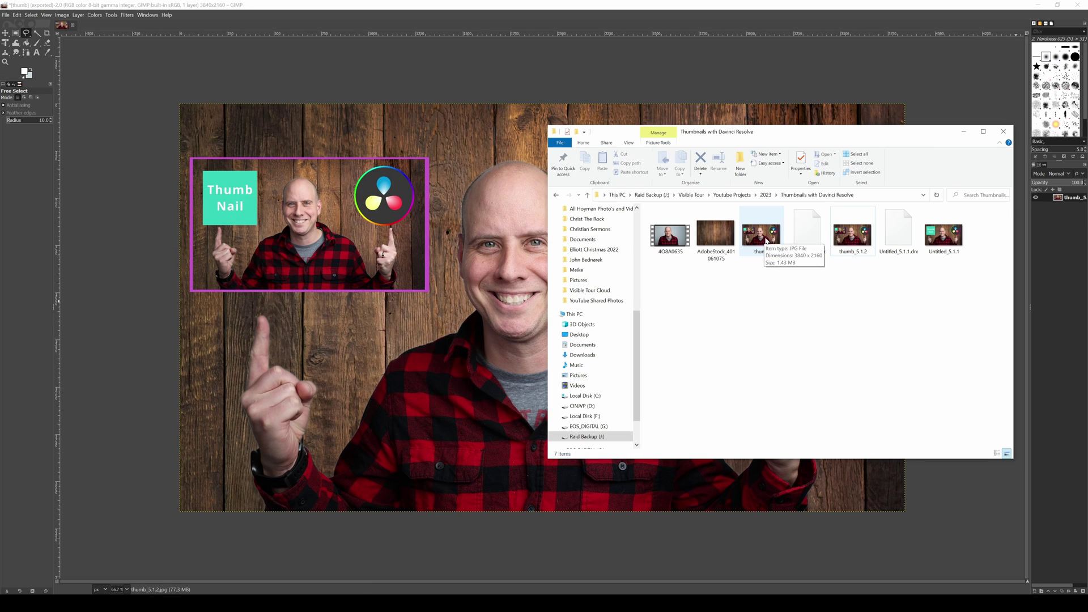
click(761, 233)
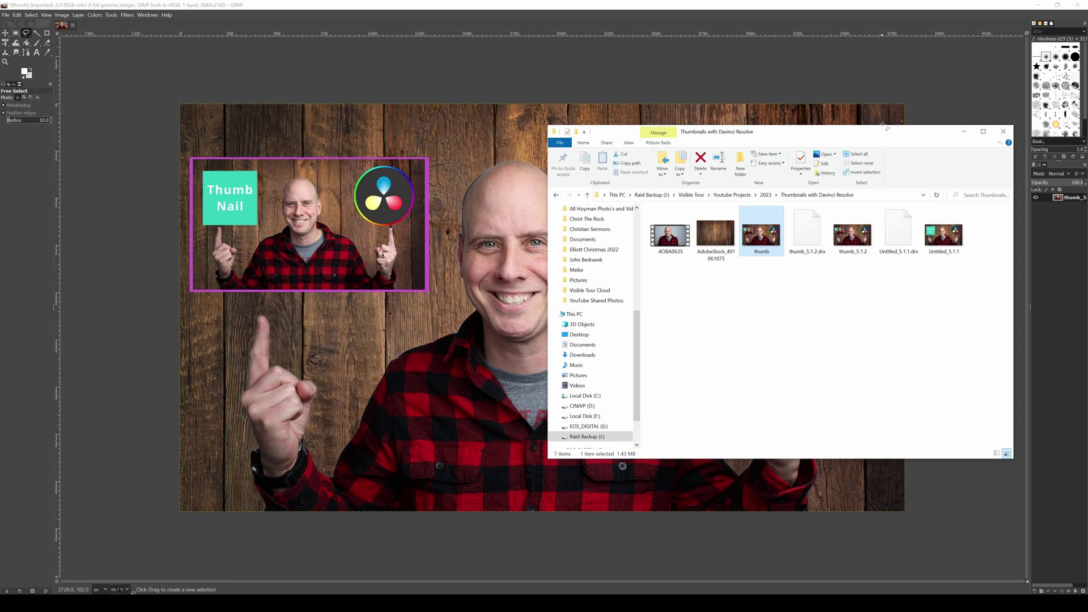
drag(881, 130, 867, 162)
click(952, 166)
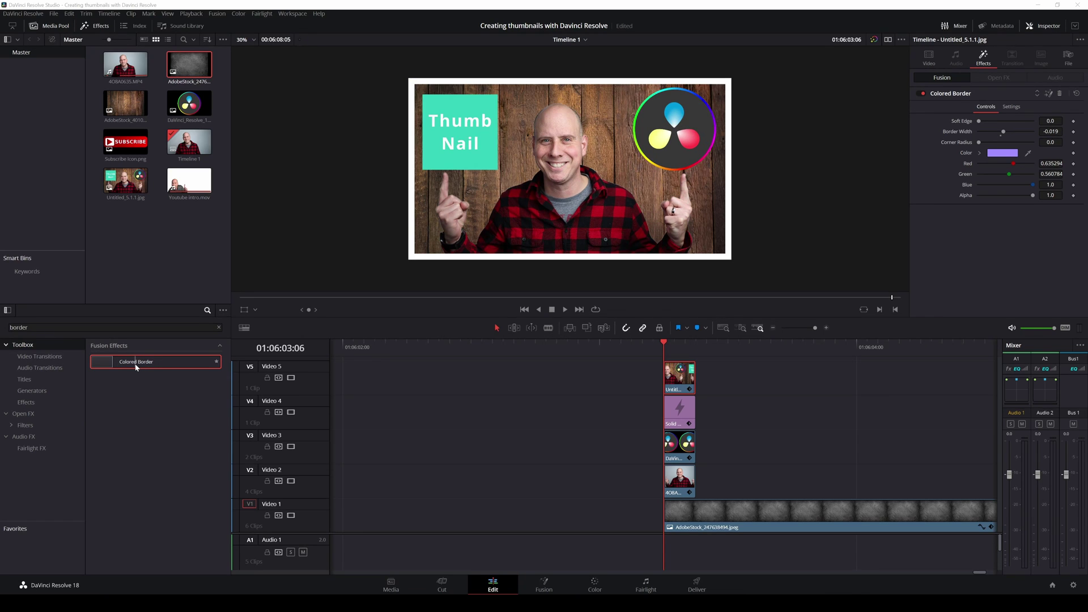
Step: Apply Colored Border to the Untitled_5.1.1 still clip, toggling it in the Inspector to compare
drag(136, 367, 200, 365)
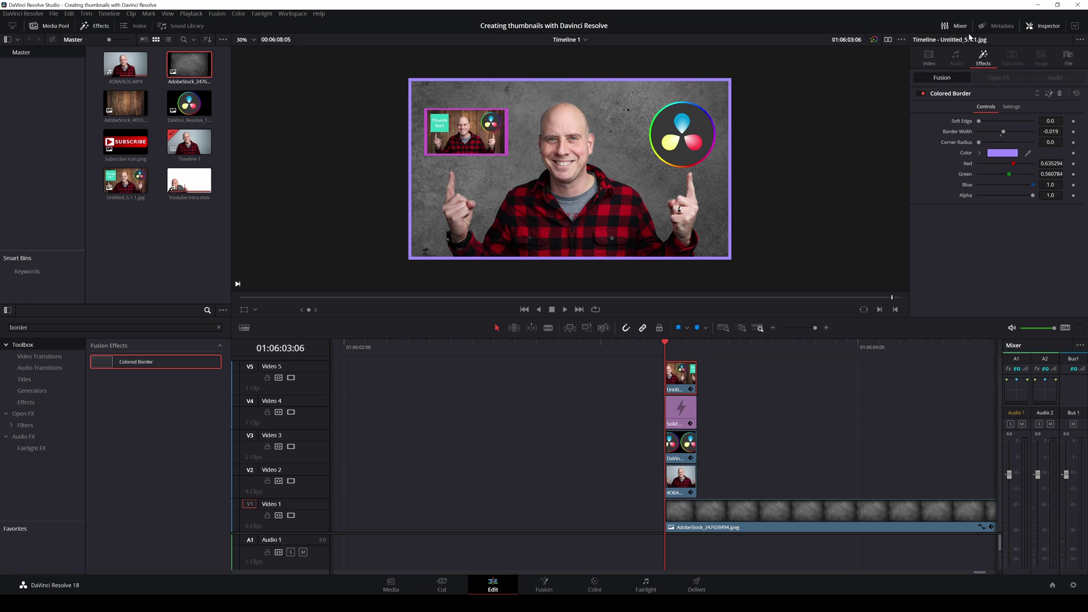
click(983, 57)
click(920, 94)
click(920, 93)
click(920, 93)
click(920, 92)
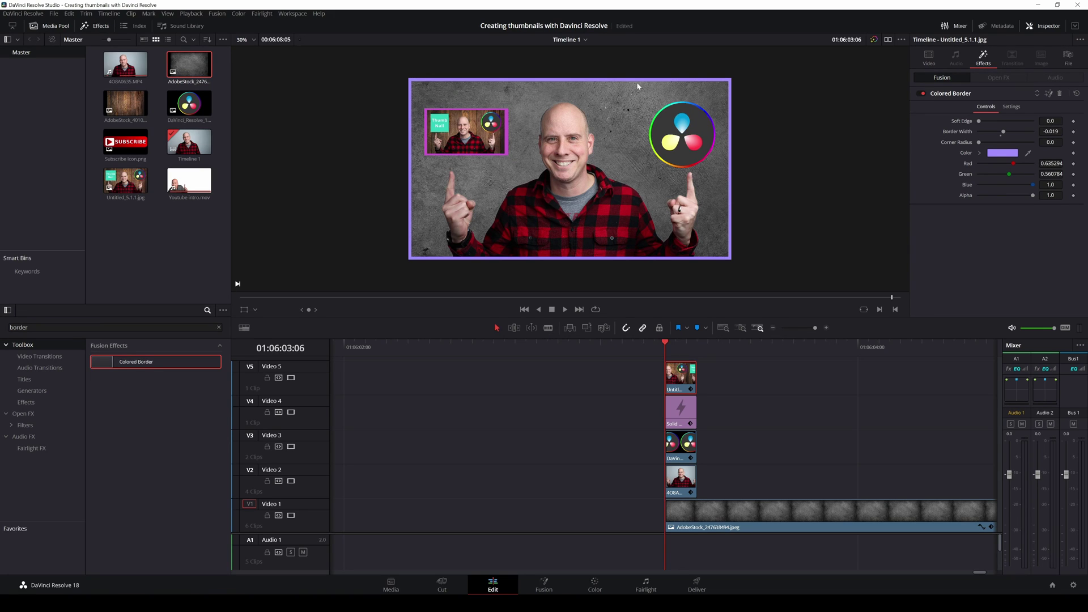